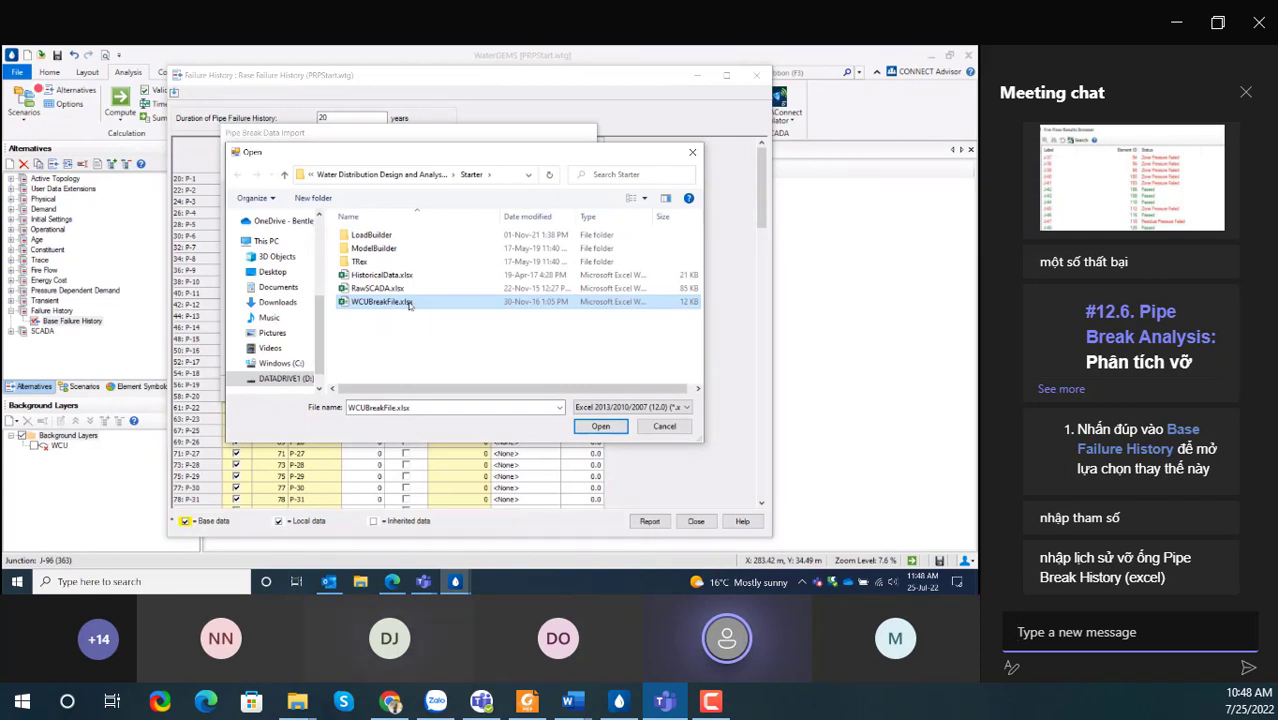
- Choose WCUBreakFile.xlsx from the Starter folder as the pipe break import's data source and enlarge the import wizard
{"action": "double_click", "coordinate": [409, 304]}
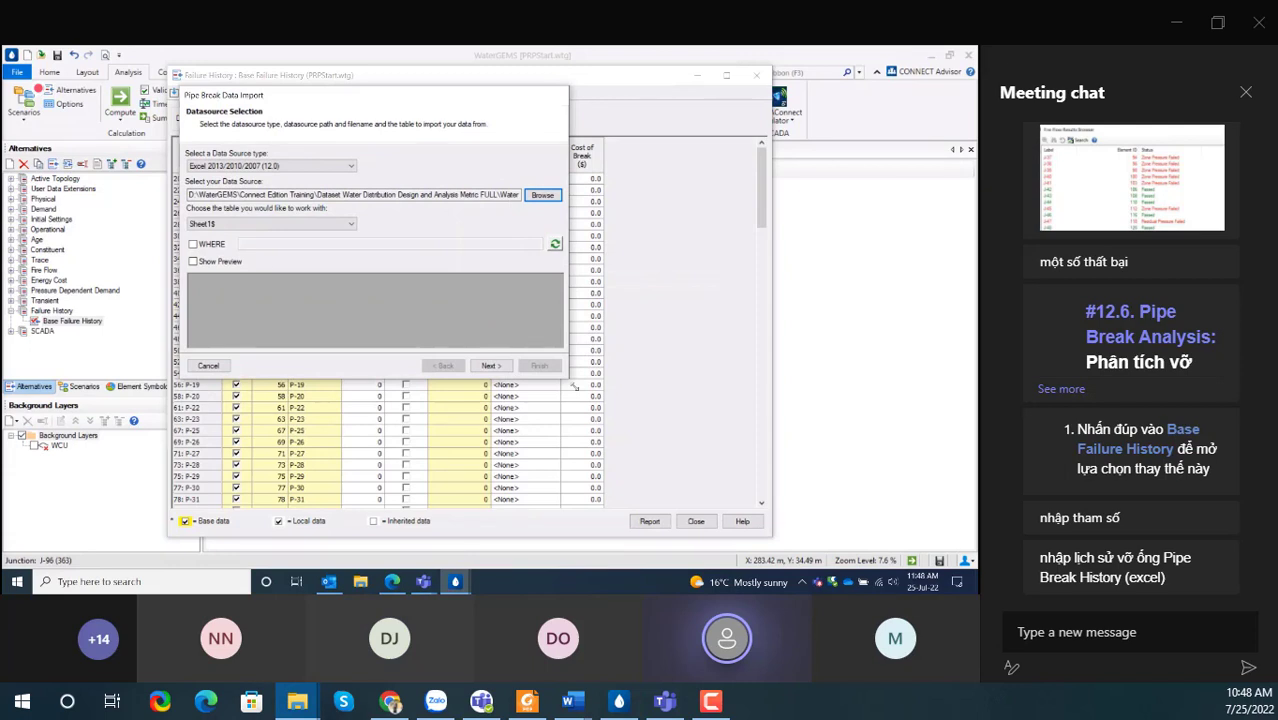
{"action": "left_click_drag", "start_coordinate": [574, 386], "coordinate": [687, 514]}
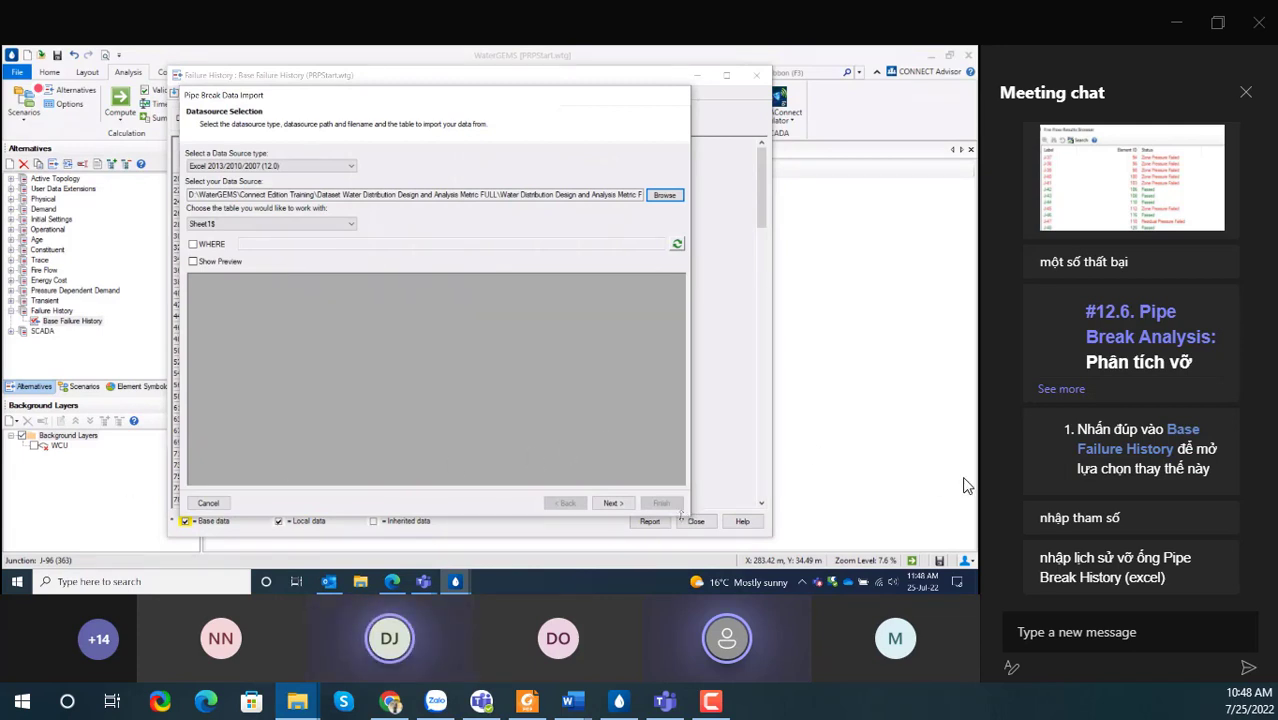
- Send "Nhập file WCUBreakFile từ thư mục Starter" in the Teams meeting chat
{"action": "mouse_move", "coordinate": [852, 583]}
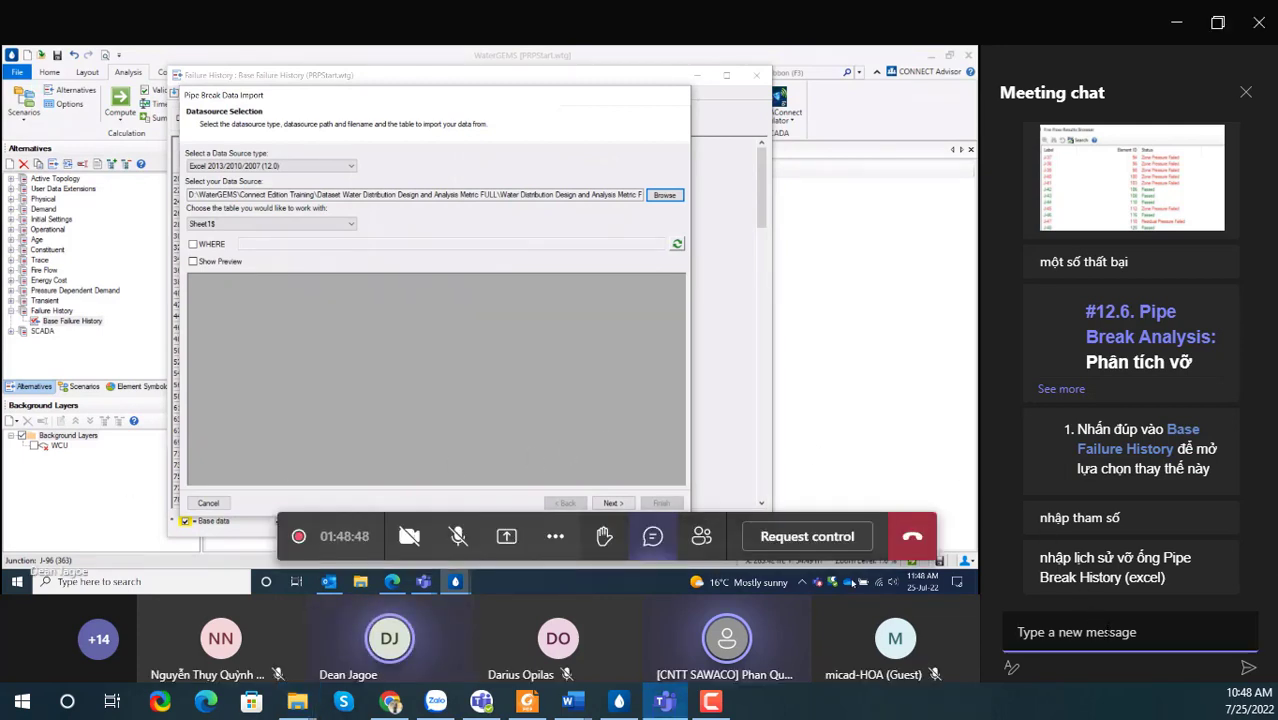
{"action": "left_click", "coordinate": [1107, 631]}
{"action": "type", "text": "Nhập f"}
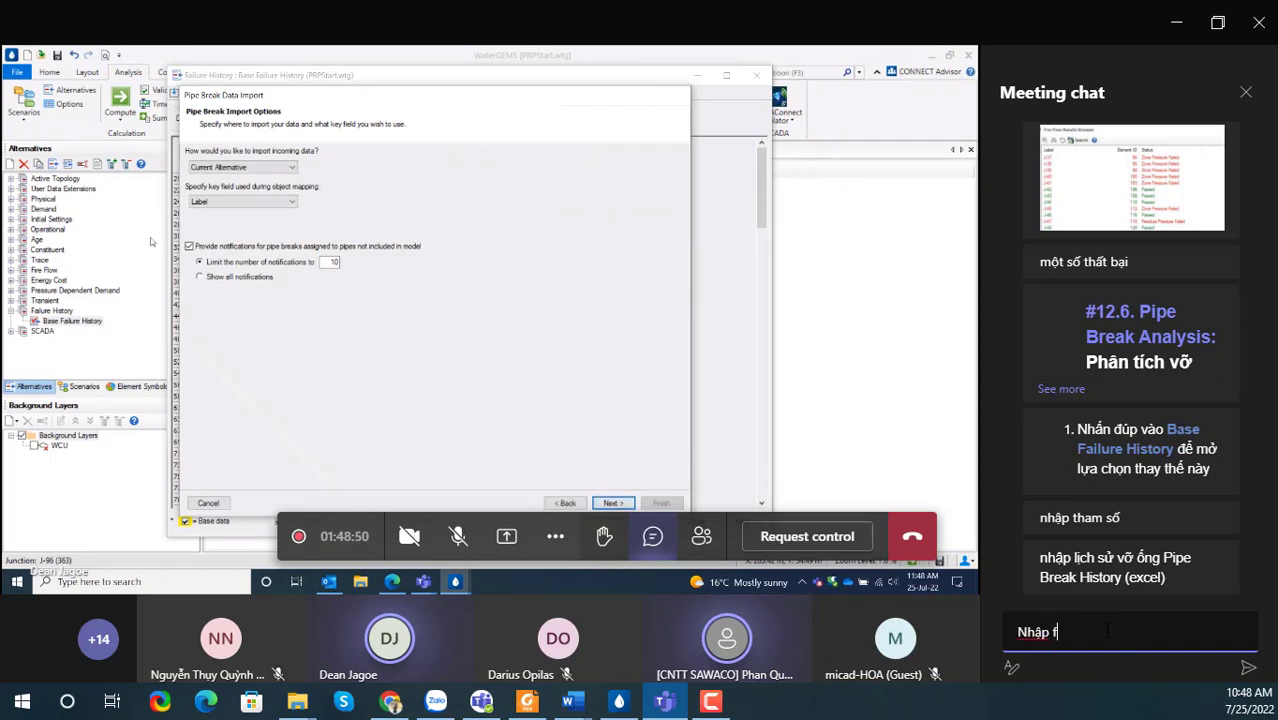
{"action": "type", "text": "ile WCUBreakFile "}
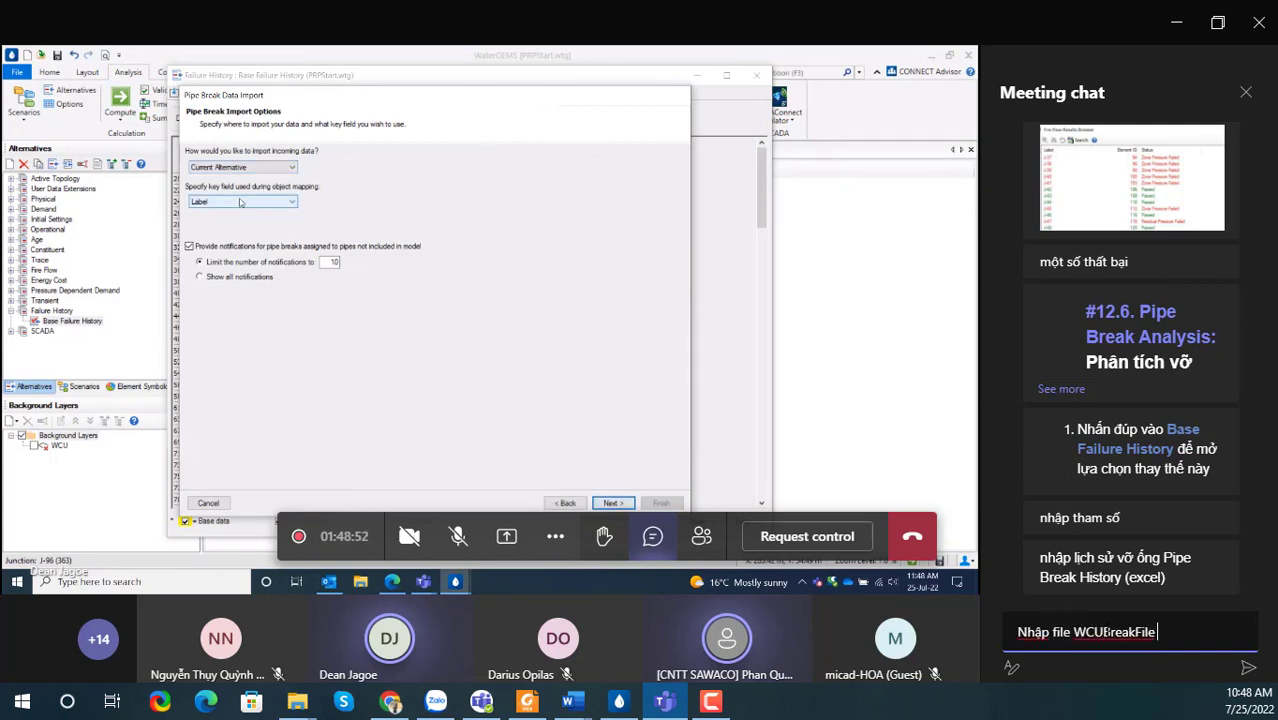
{"action": "type", "text": "từ thư mục Sta"}
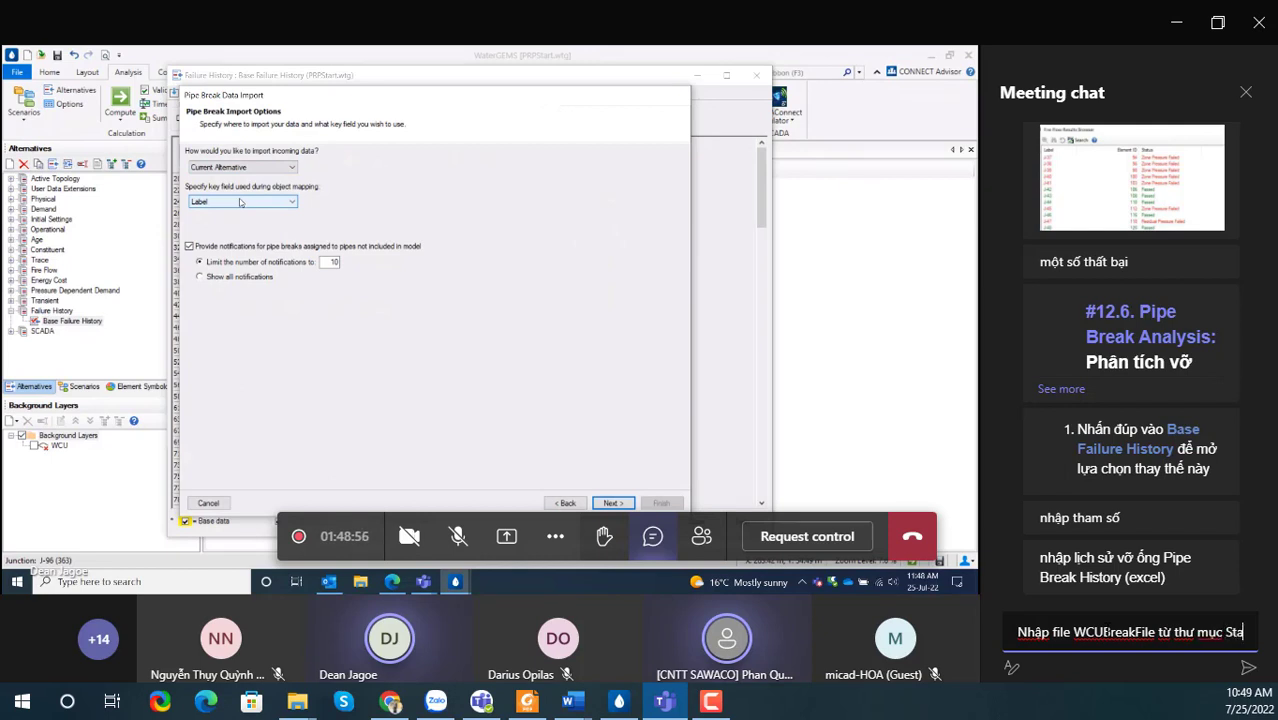
{"action": "type", "text": "rter"}
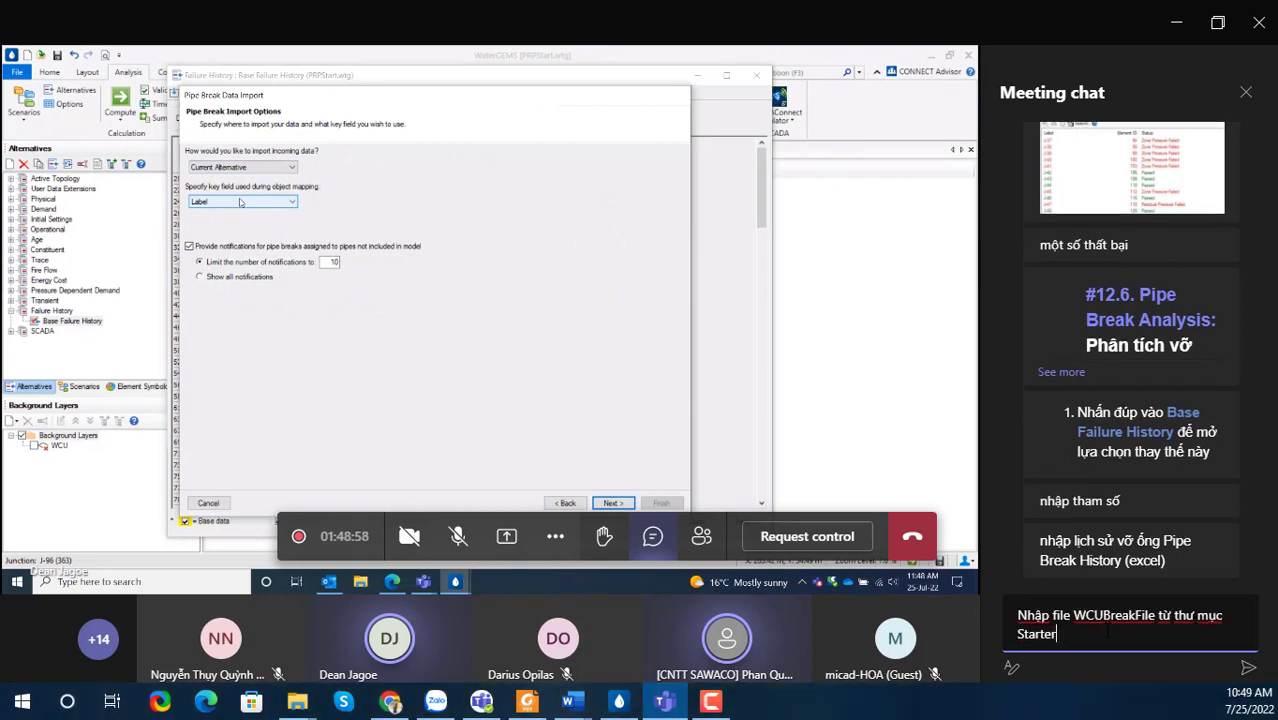
{"action": "key", "text": "Return"}
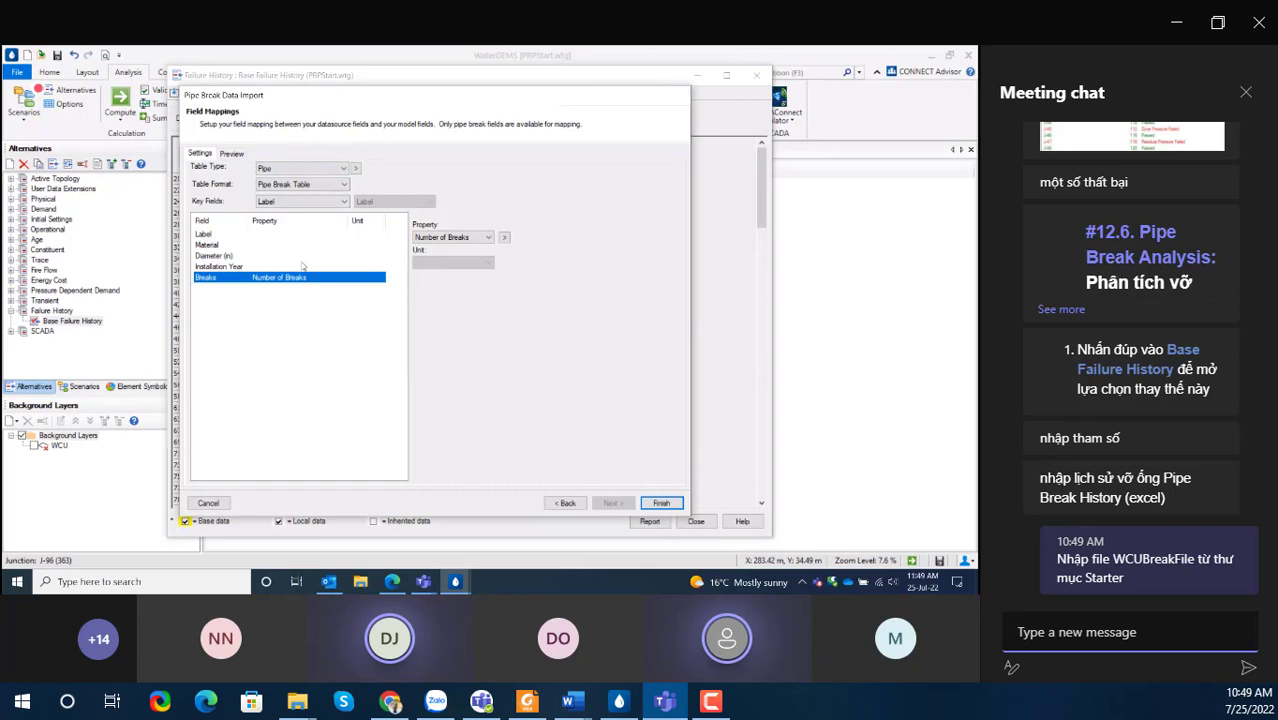
- Finish the pipe break import with Breaks mapped to Number of Breaks, close the summary and check the break counts of P-17 and P-20
{"action": "left_click", "coordinate": [662, 504]}
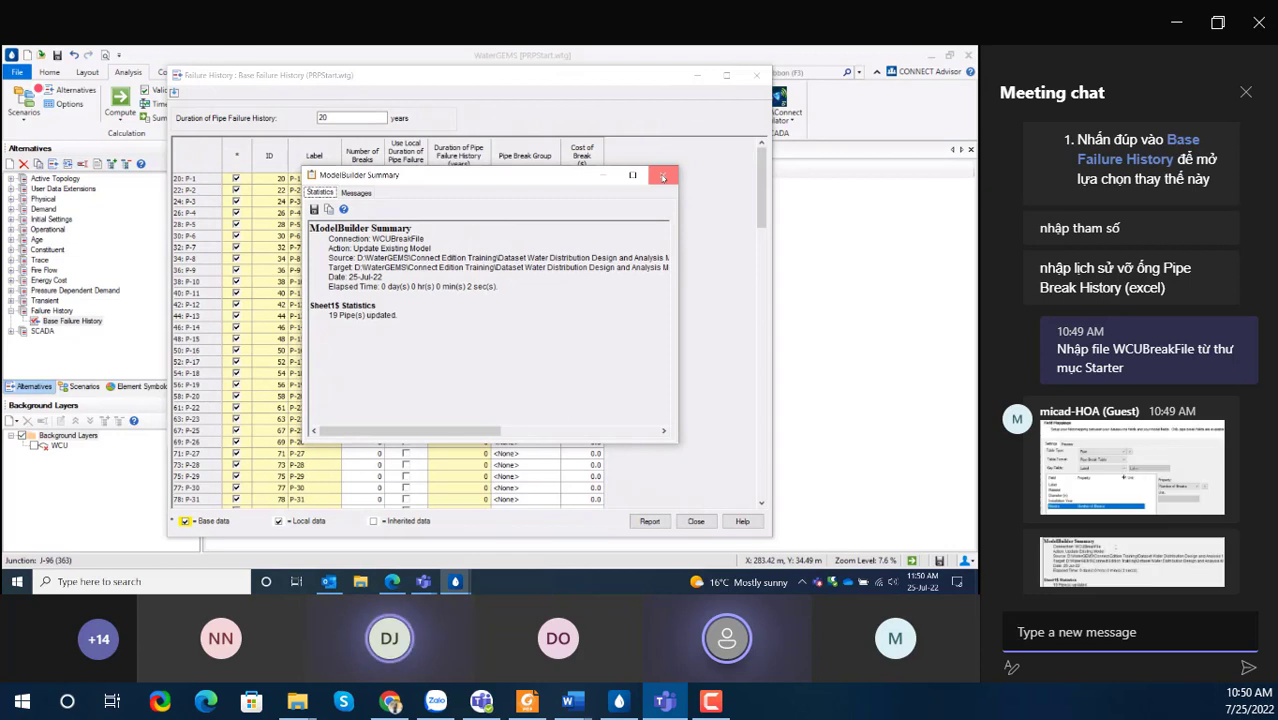
{"action": "left_click", "coordinate": [663, 178]}
{"action": "left_click", "coordinate": [363, 362]}
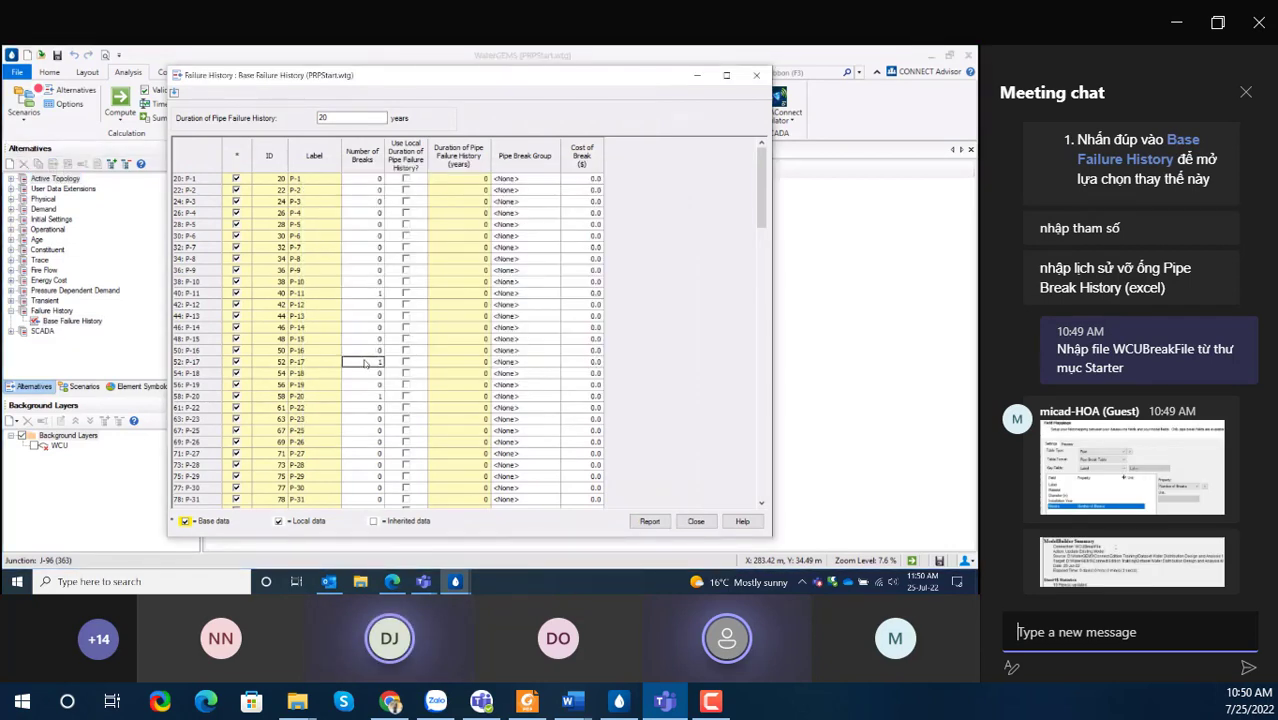
{"action": "left_click", "coordinate": [366, 397]}
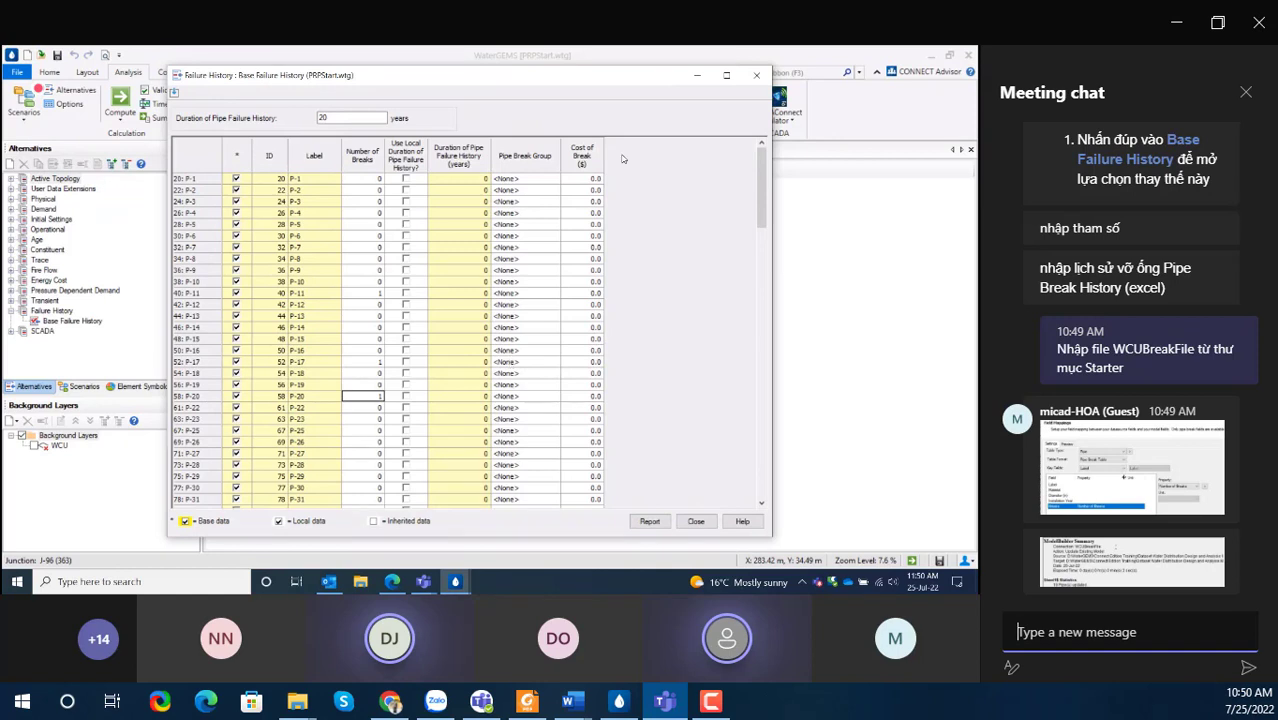
- Set the Cost of Break for all pipes to 5000 with a Global Edit
{"action": "right_click", "coordinate": [580, 152]}
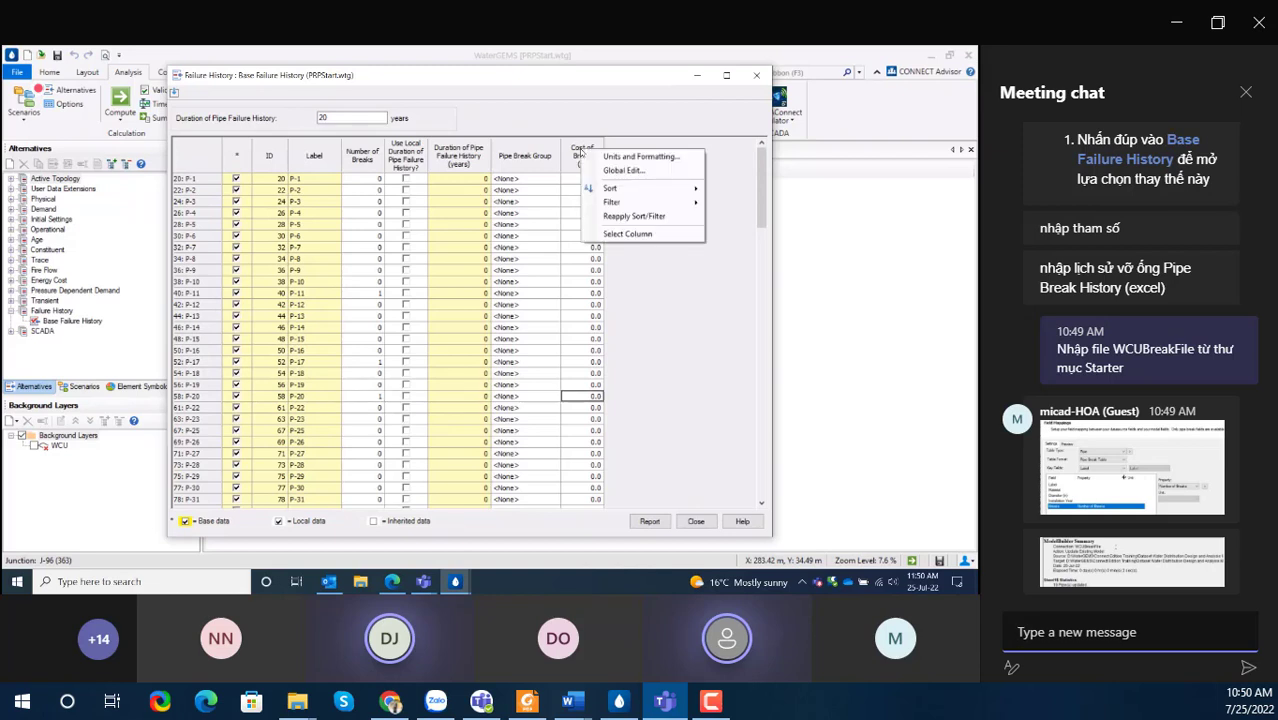
{"action": "left_click", "coordinate": [645, 172]}
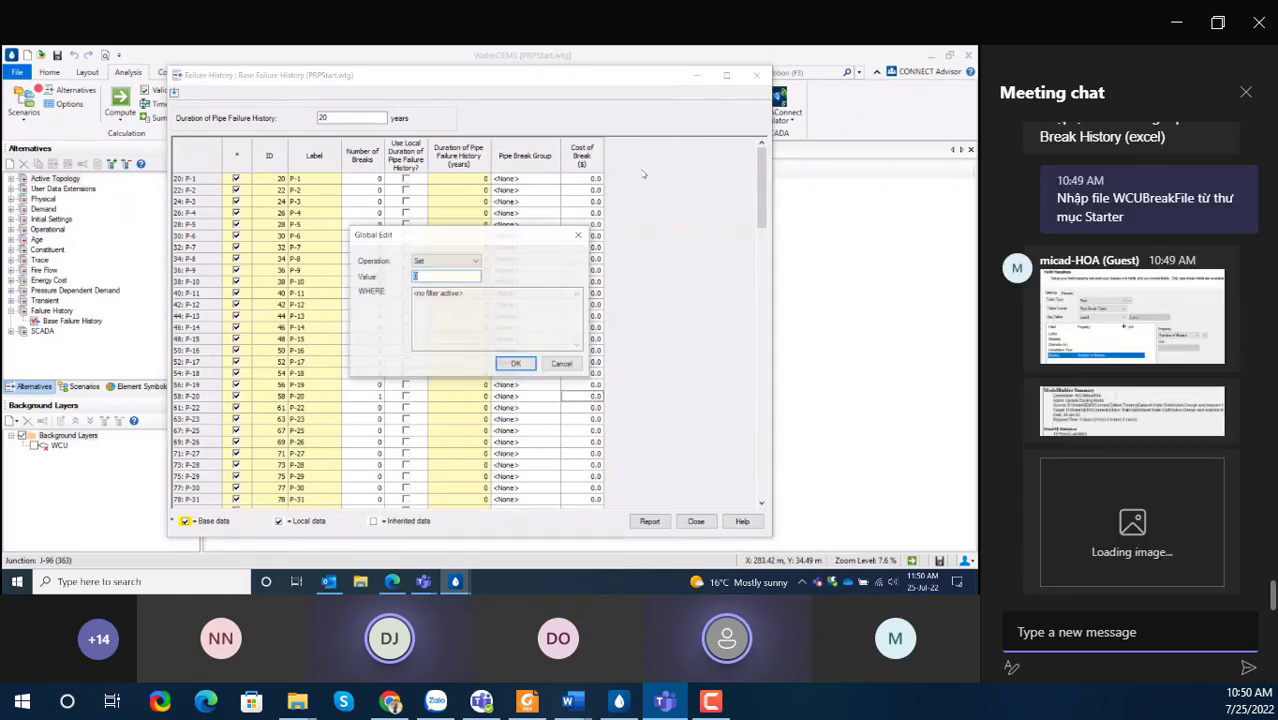
{"action": "type", "text": "5000"}
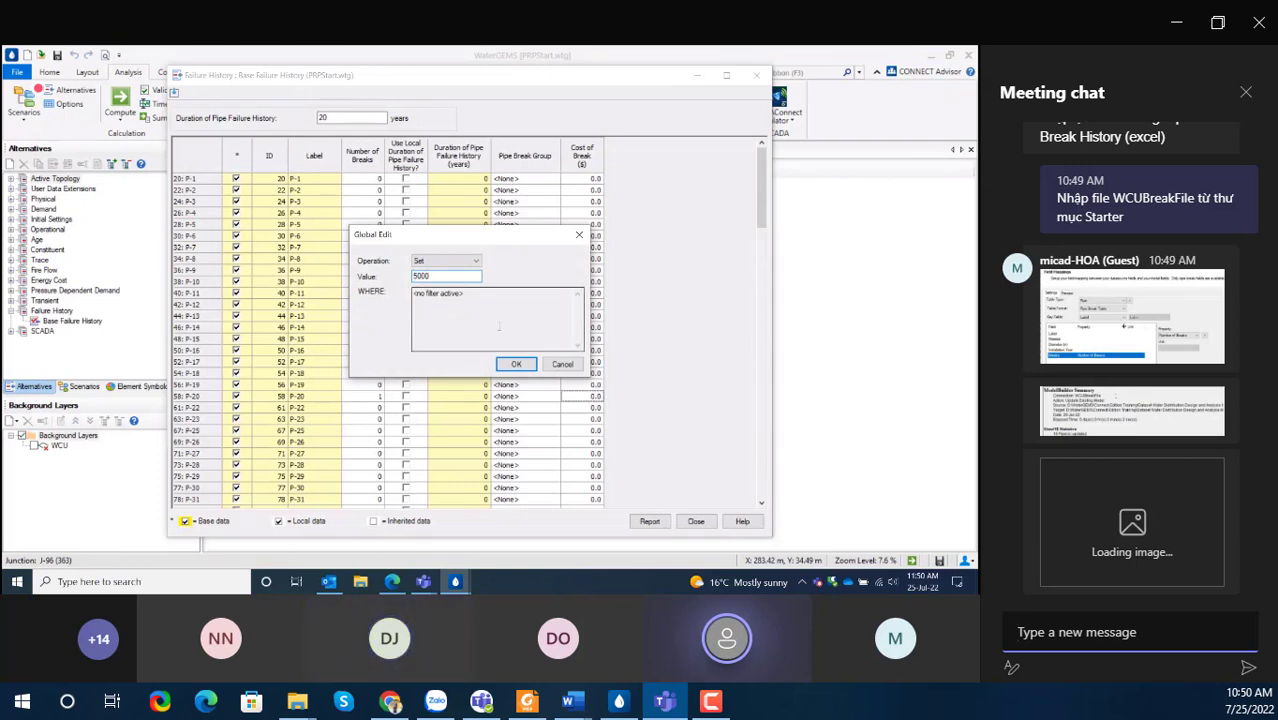
{"action": "left_click", "coordinate": [515, 364]}
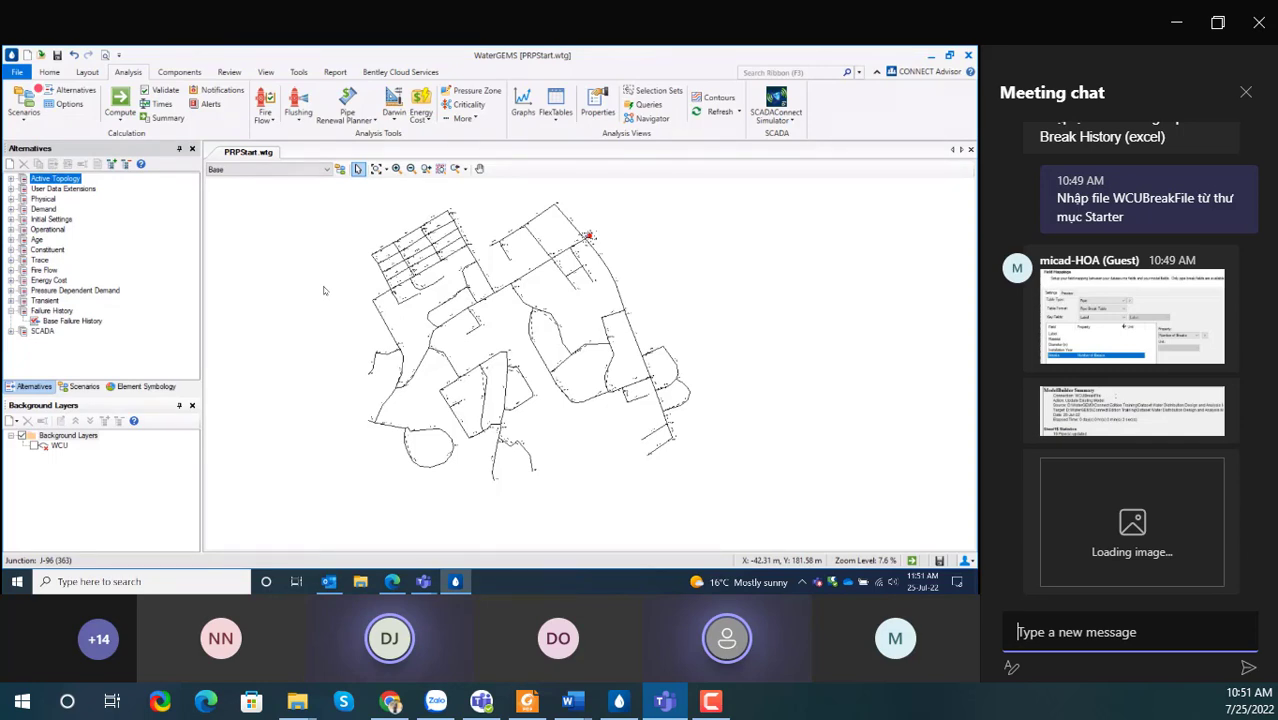
- Open Pipe Break analysis in an enlarged window and create a new analysis with Base as its representative scenario
{"action": "key", "text": "alt+Tab"}
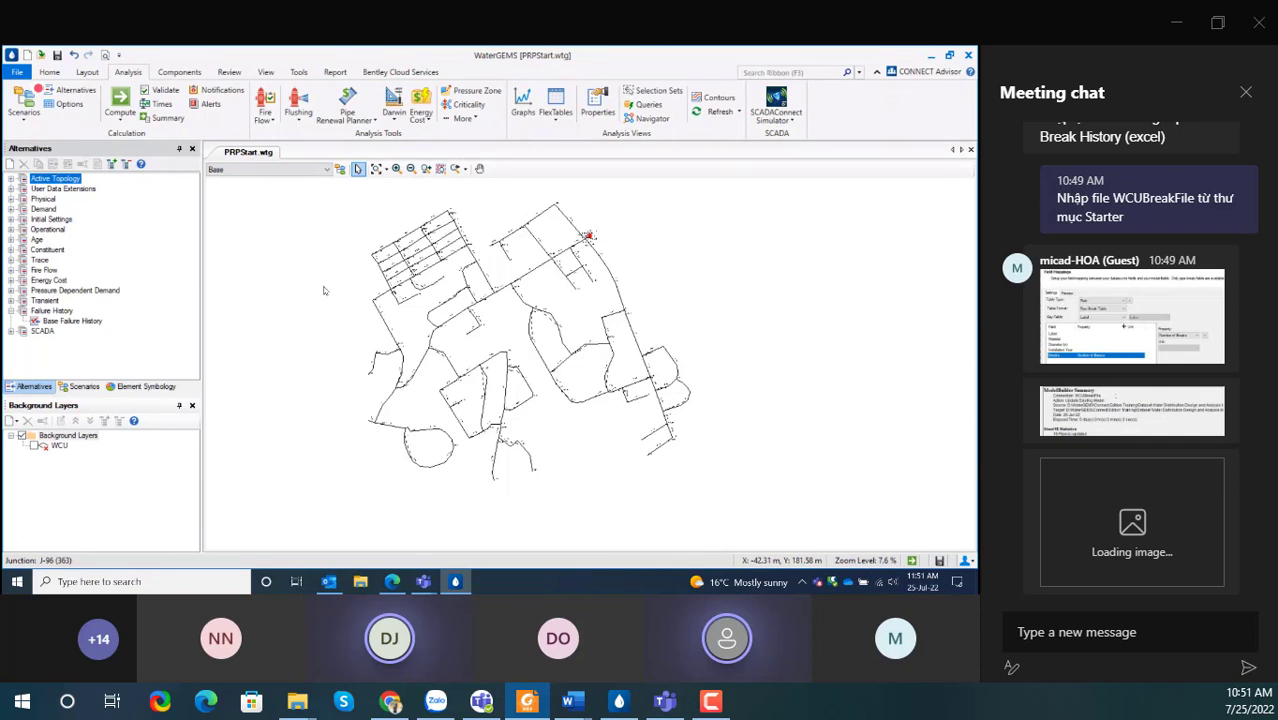
{"action": "left_click", "coordinate": [371, 121]}
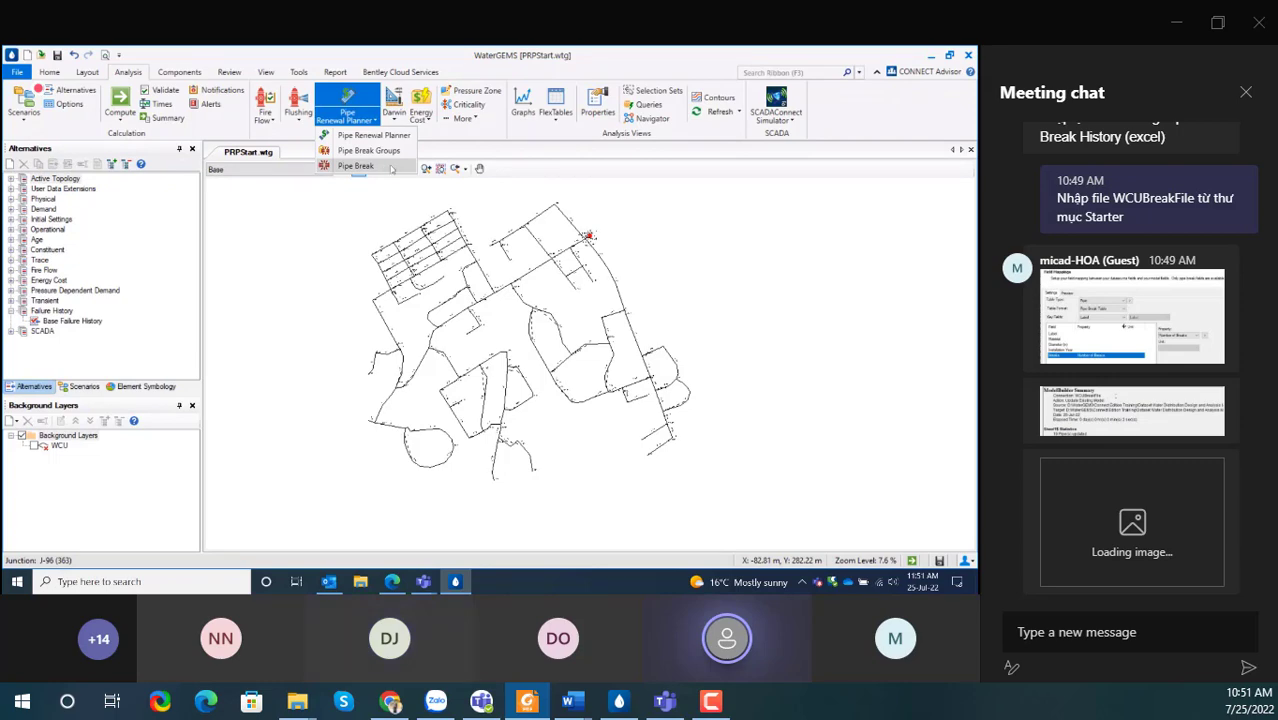
{"action": "left_click", "coordinate": [390, 167]}
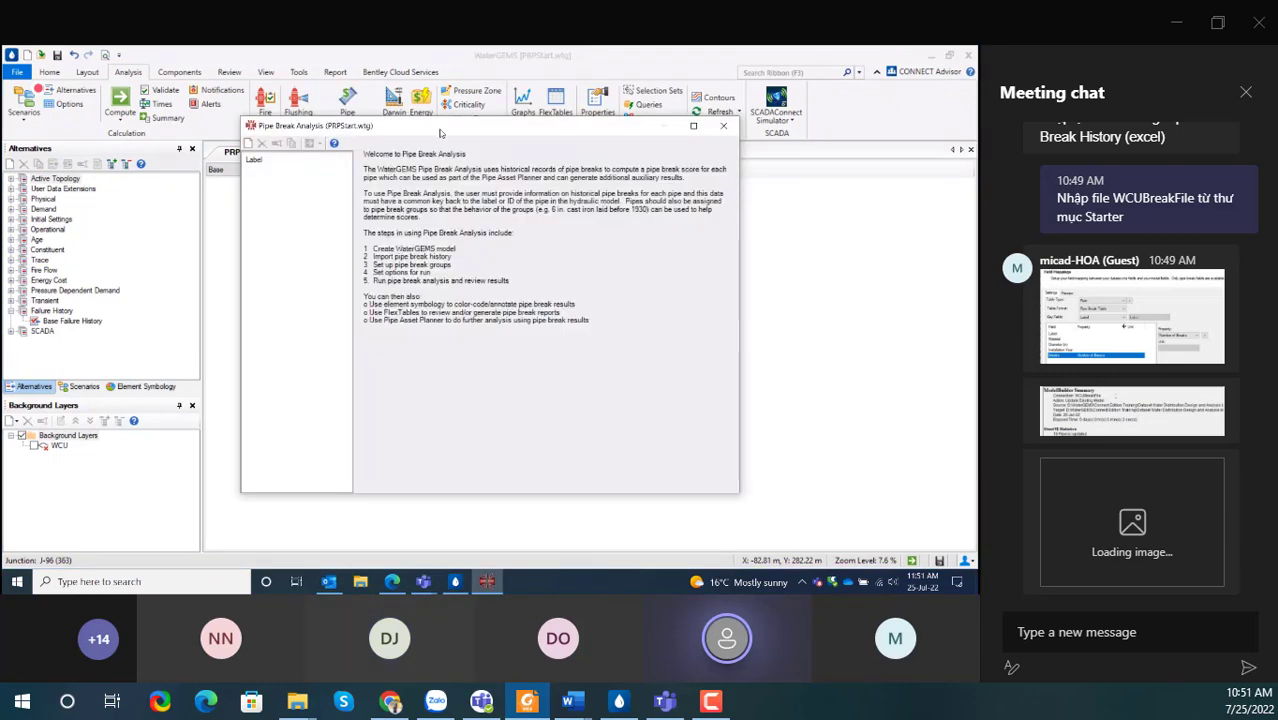
{"action": "left_click_drag", "start_coordinate": [440, 133], "coordinate": [297, 80]}
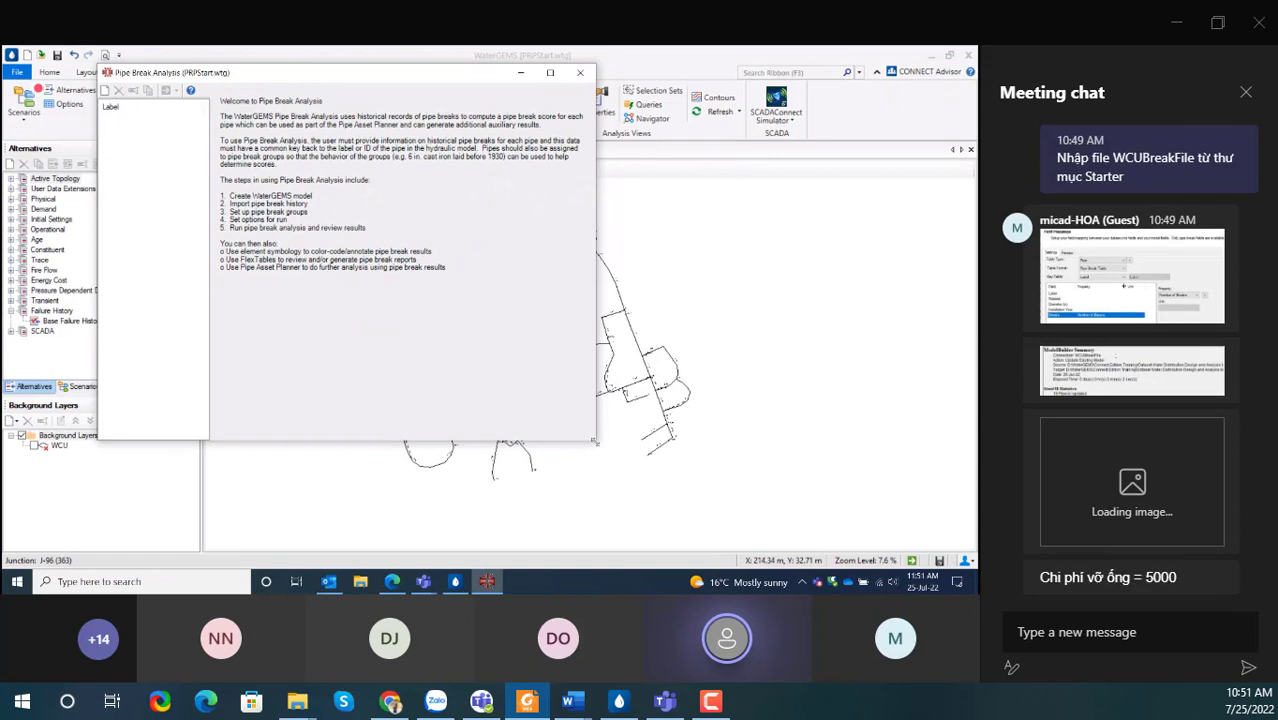
{"action": "left_click_drag", "start_coordinate": [595, 440], "coordinate": [783, 543]}
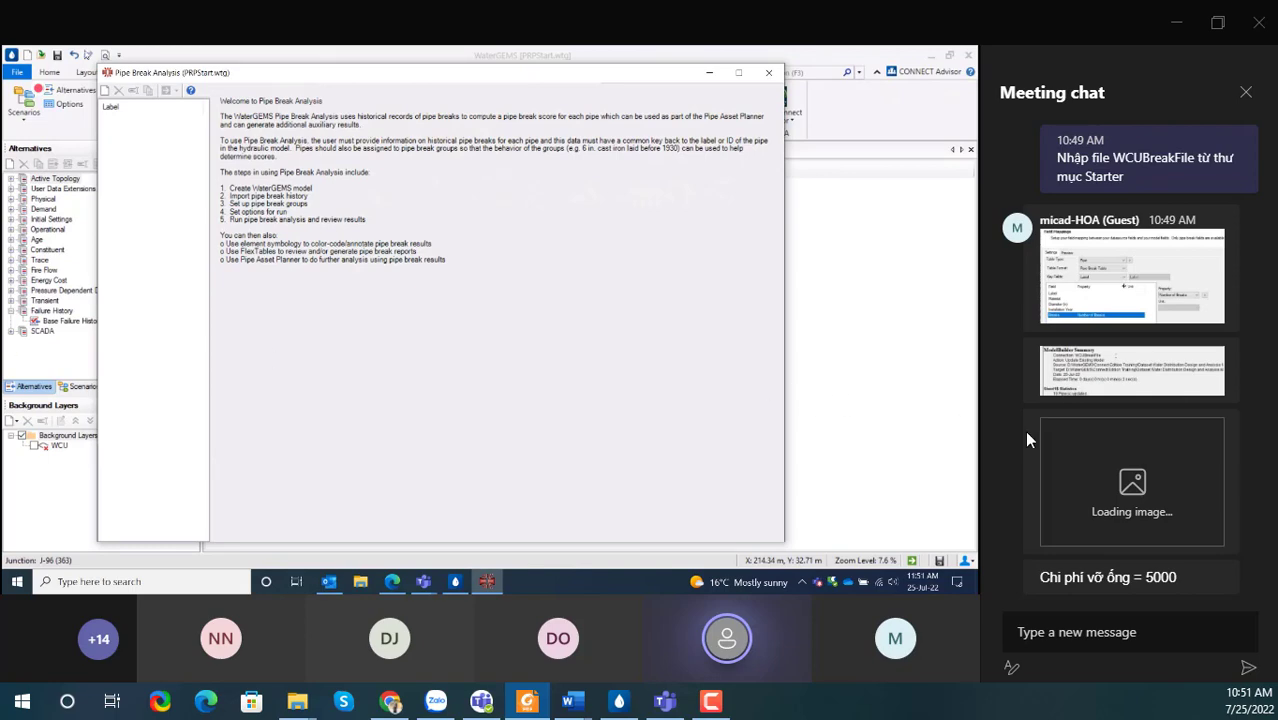
{"action": "left_click", "coordinate": [105, 91]}
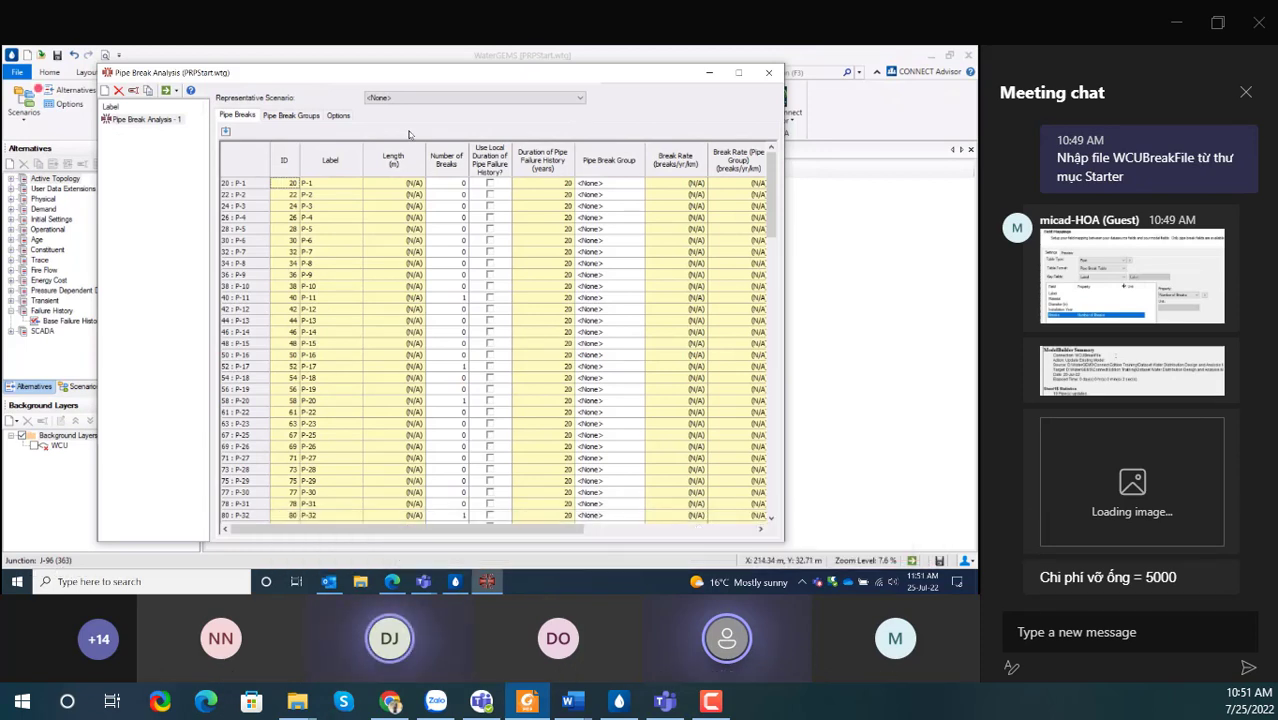
{"action": "left_click", "coordinate": [432, 98]}
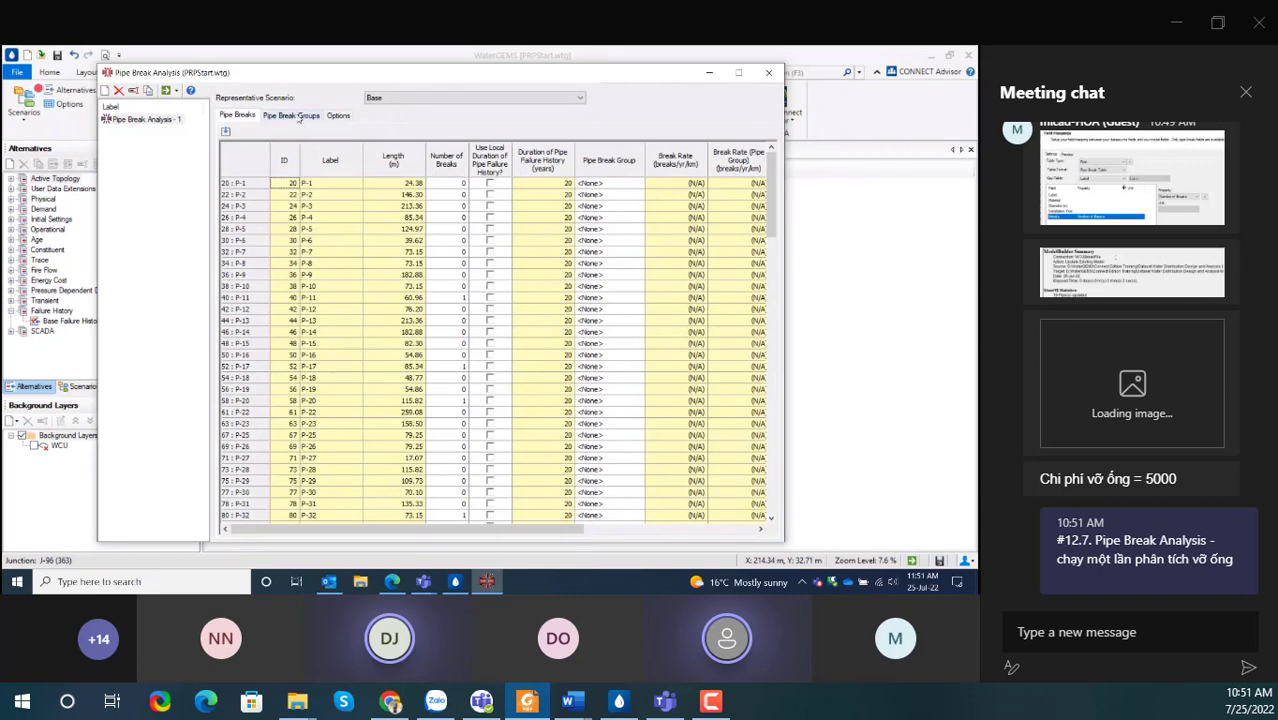
- Create a pipe break group for the analysis and name it Pre 1940
{"action": "left_click", "coordinate": [298, 118]}
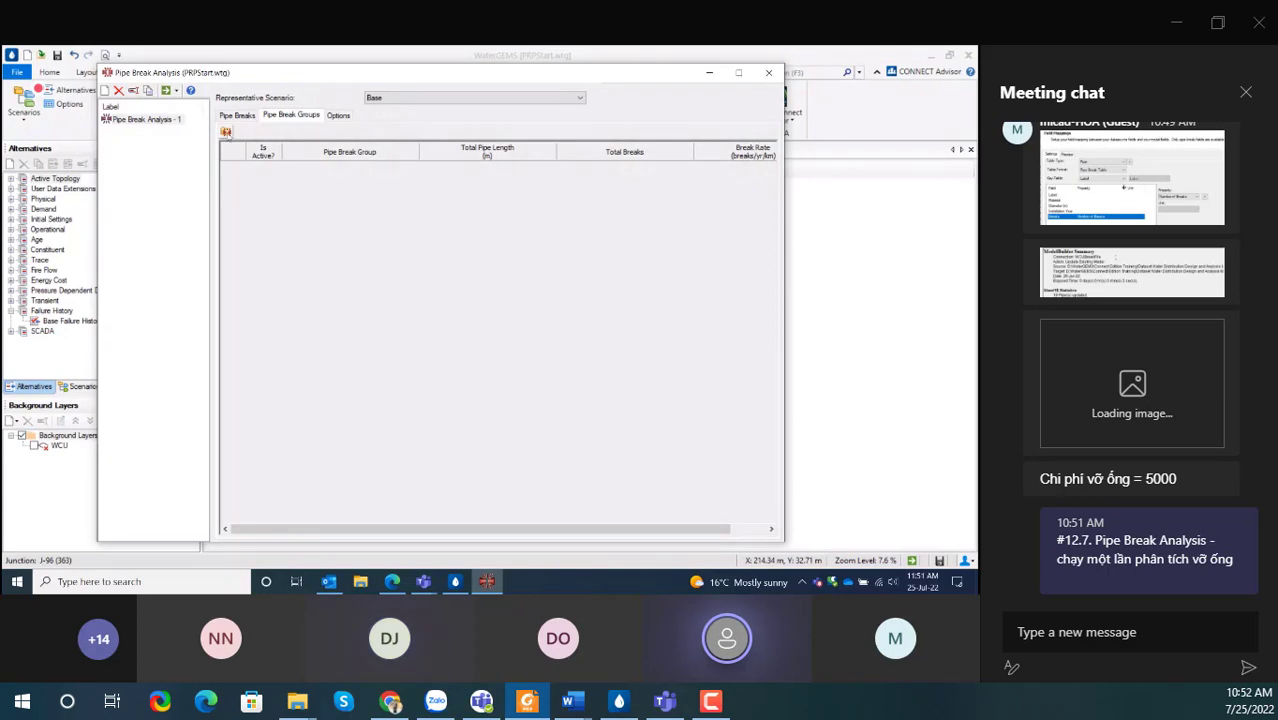
{"action": "left_click", "coordinate": [226, 132]}
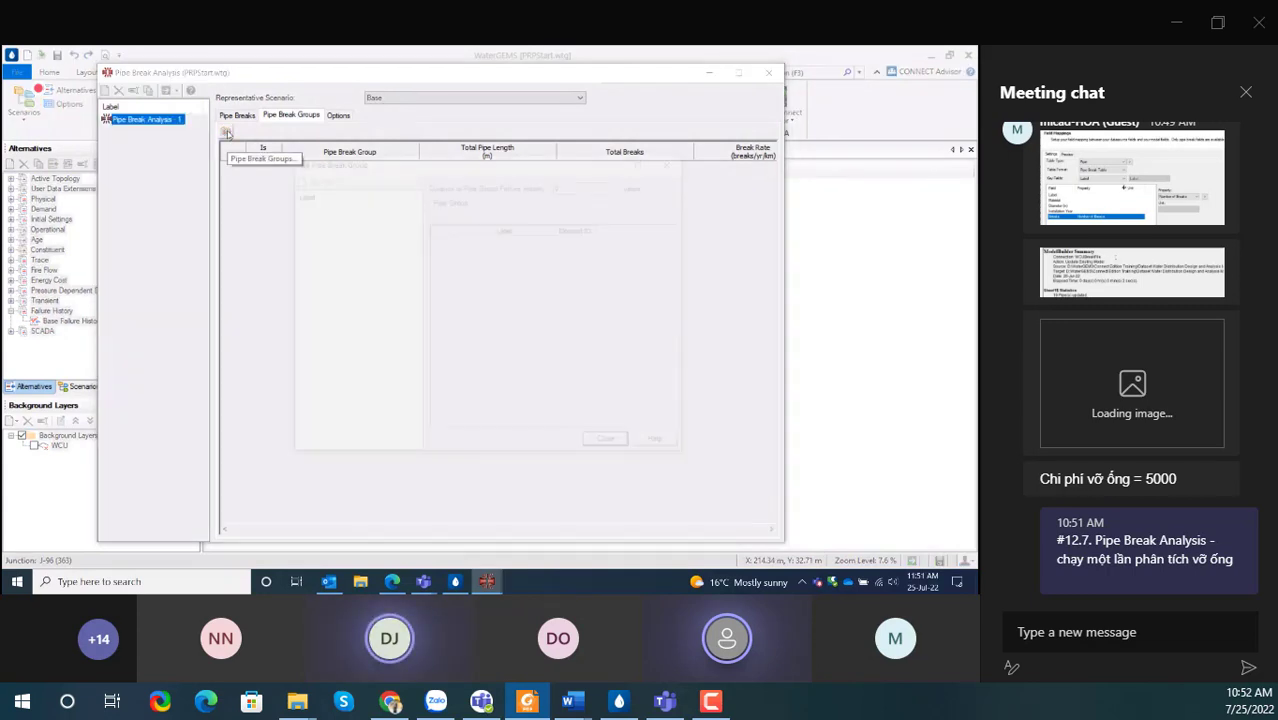
{"action": "left_click_drag", "start_coordinate": [456, 170], "coordinate": [430, 150]}
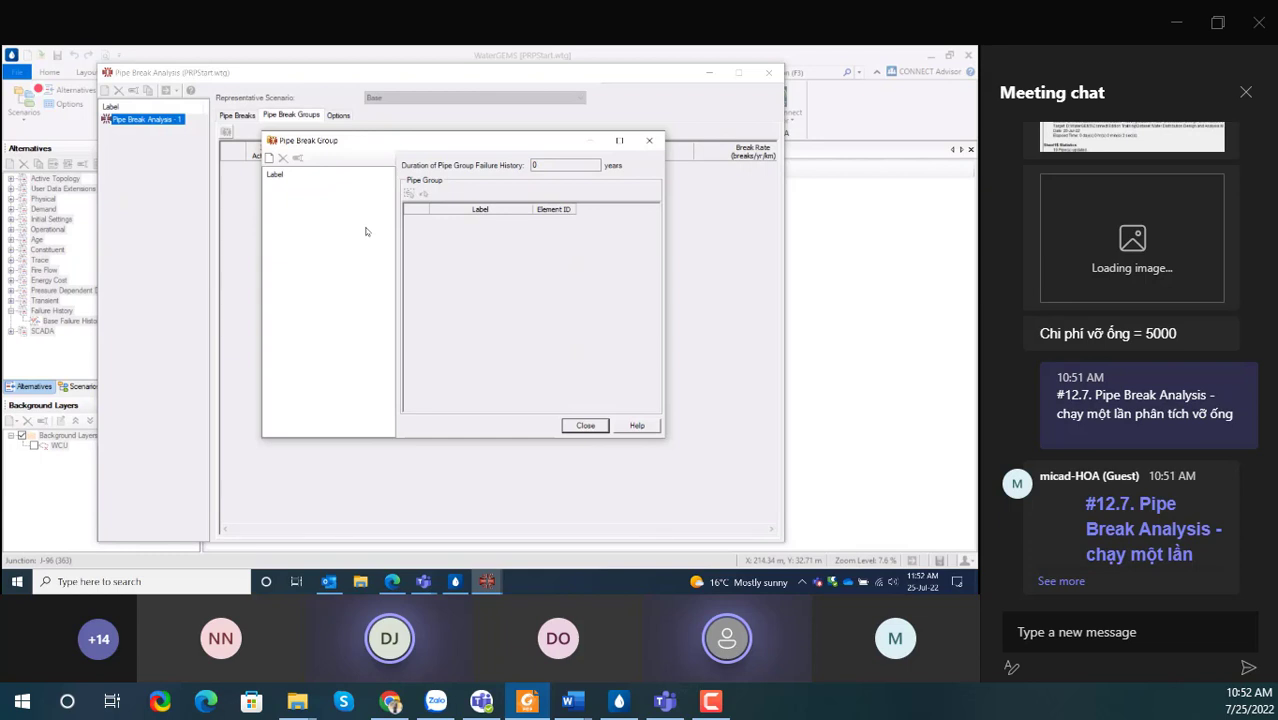
{"action": "left_click", "coordinate": [268, 158]}
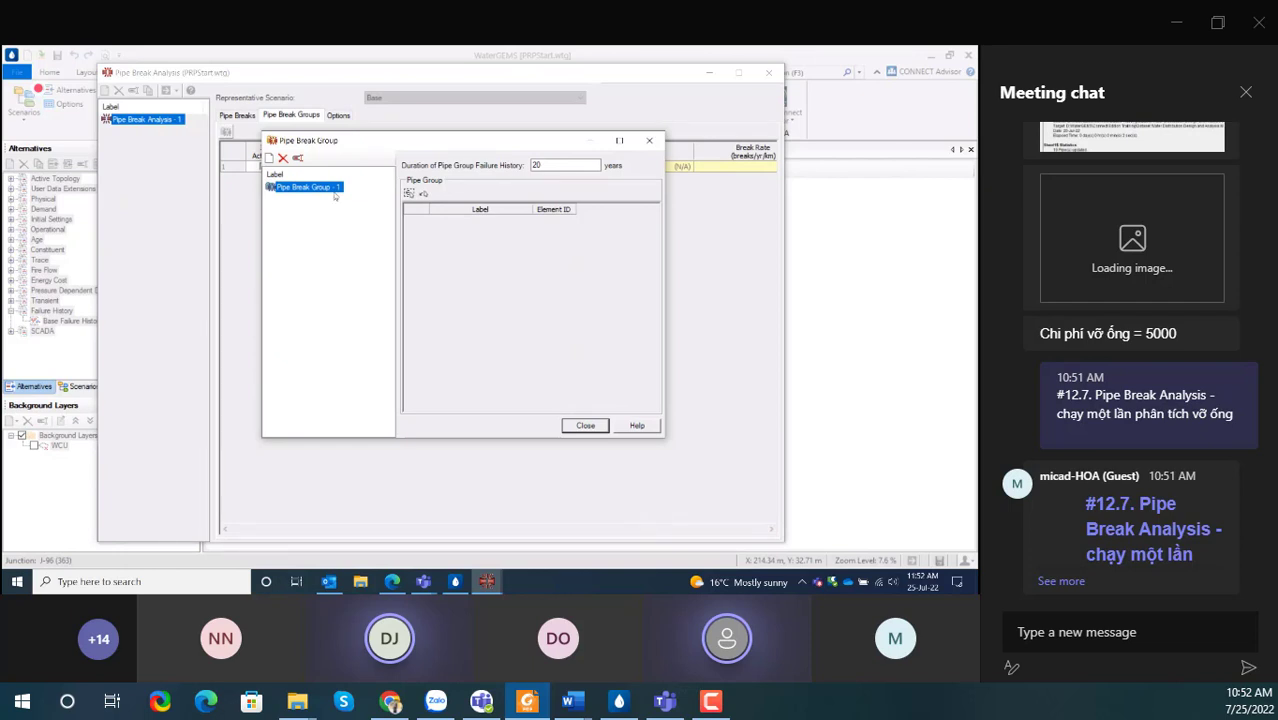
{"action": "key", "text": "F2"}
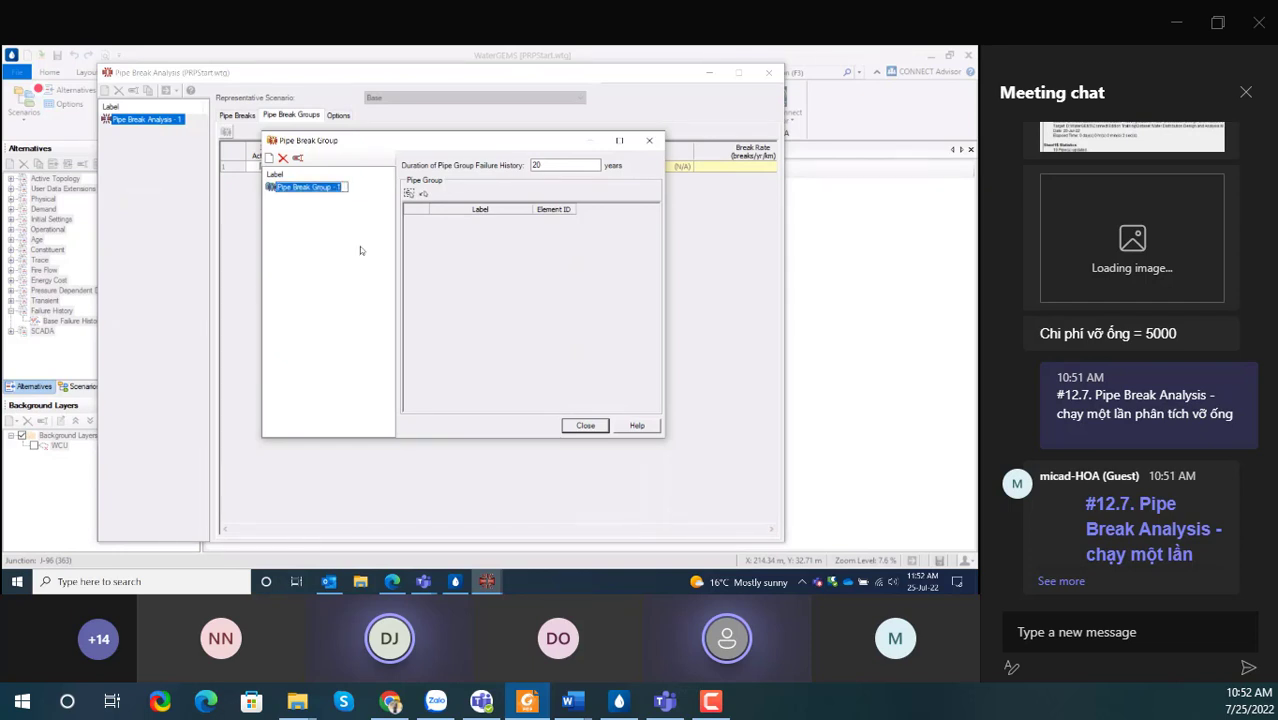
{"action": "type", "text": "Pre 1940"}
{"action": "key", "text": "Return"}
- Send a Vietnamese message in the Teams meeting chat explaining how to open the Pipe Break Group dialog and start creating pipe groups
{"action": "left_click", "coordinate": [1120, 632]}
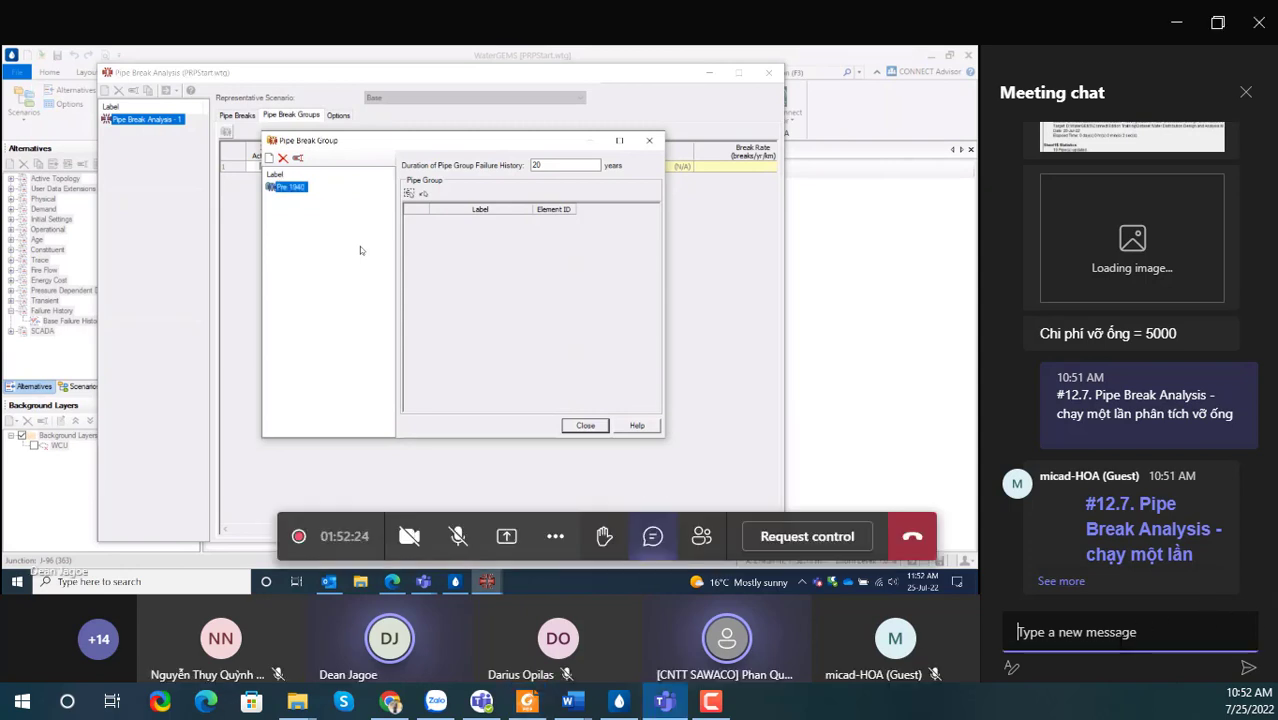
{"action": "type", "text": "Chọn thẻ nhóm vỡ ống Pipe Break Groups và nhấn nút lệnh Pipe Break Groups. Động tác này mở ra hộp thoại Pipe Break Group, nơi bạn có thể bắt đầu tạo các nhóm đường ống dựa trên"}
{"action": "key", "text": "Return"}
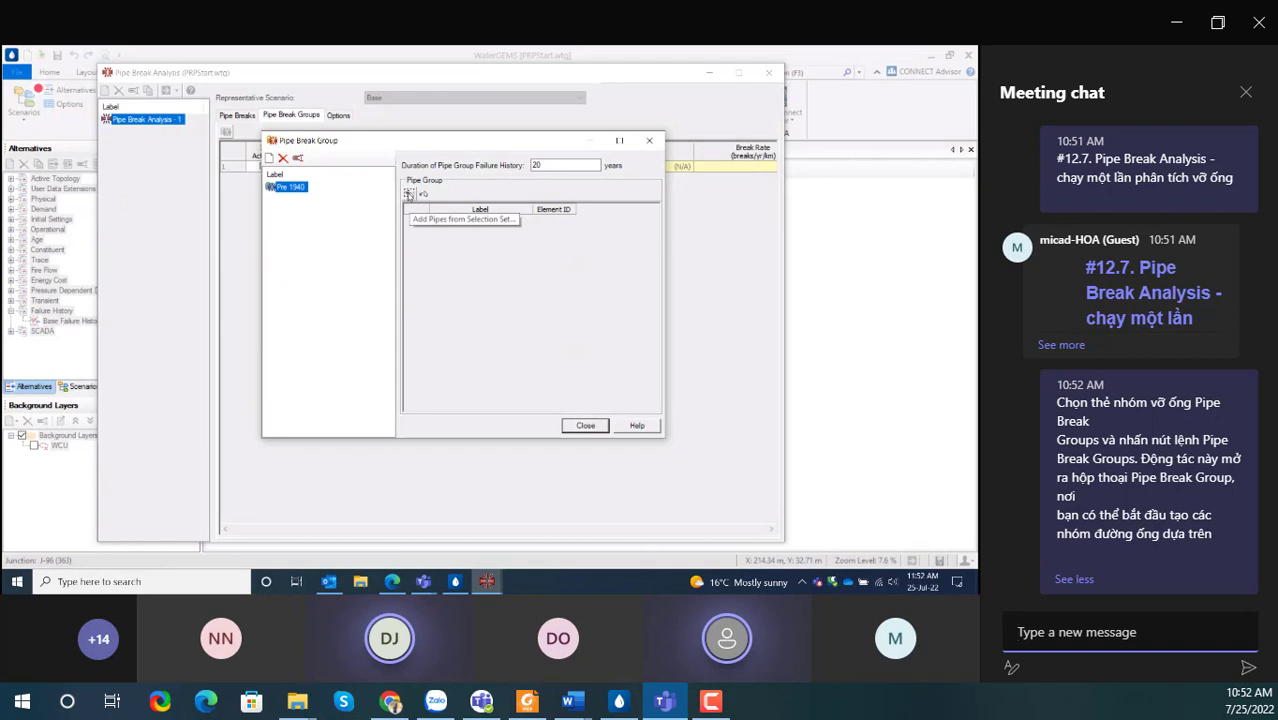
- Add the pipes from the Pre 1940 selection set to the Pre 1940 group
{"action": "left_click", "coordinate": [408, 193]}
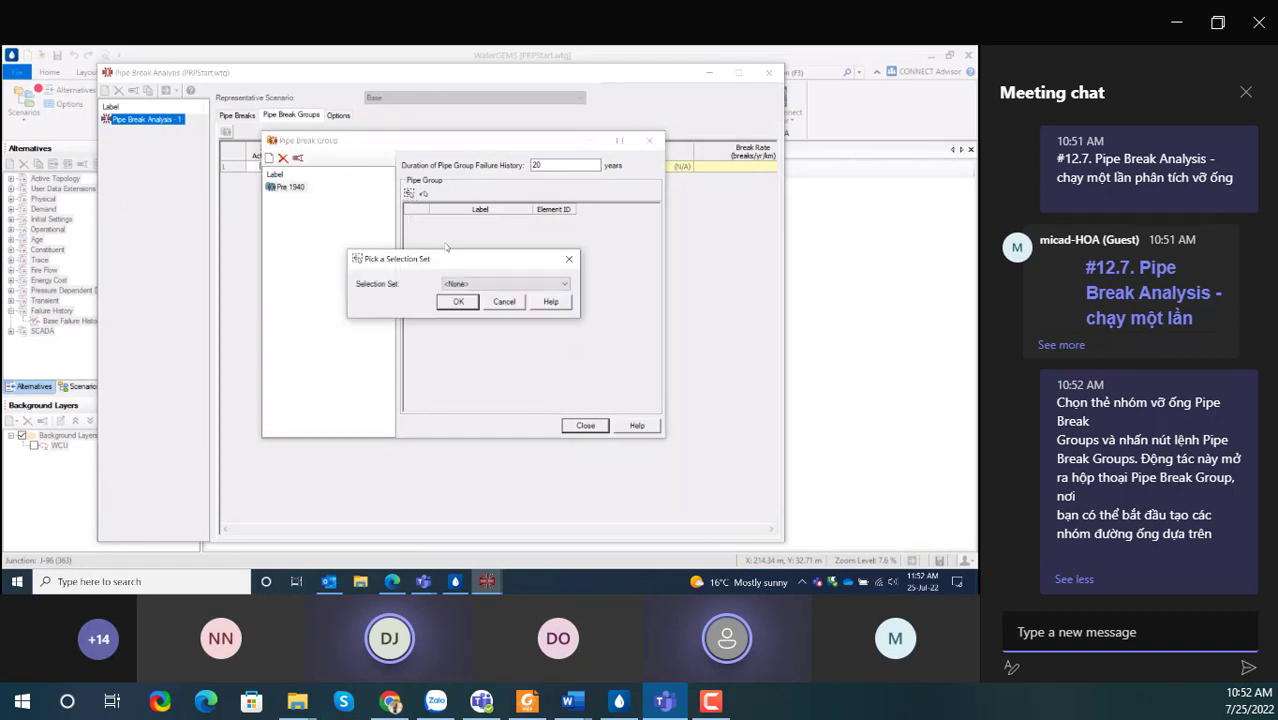
{"action": "left_click", "coordinate": [485, 285]}
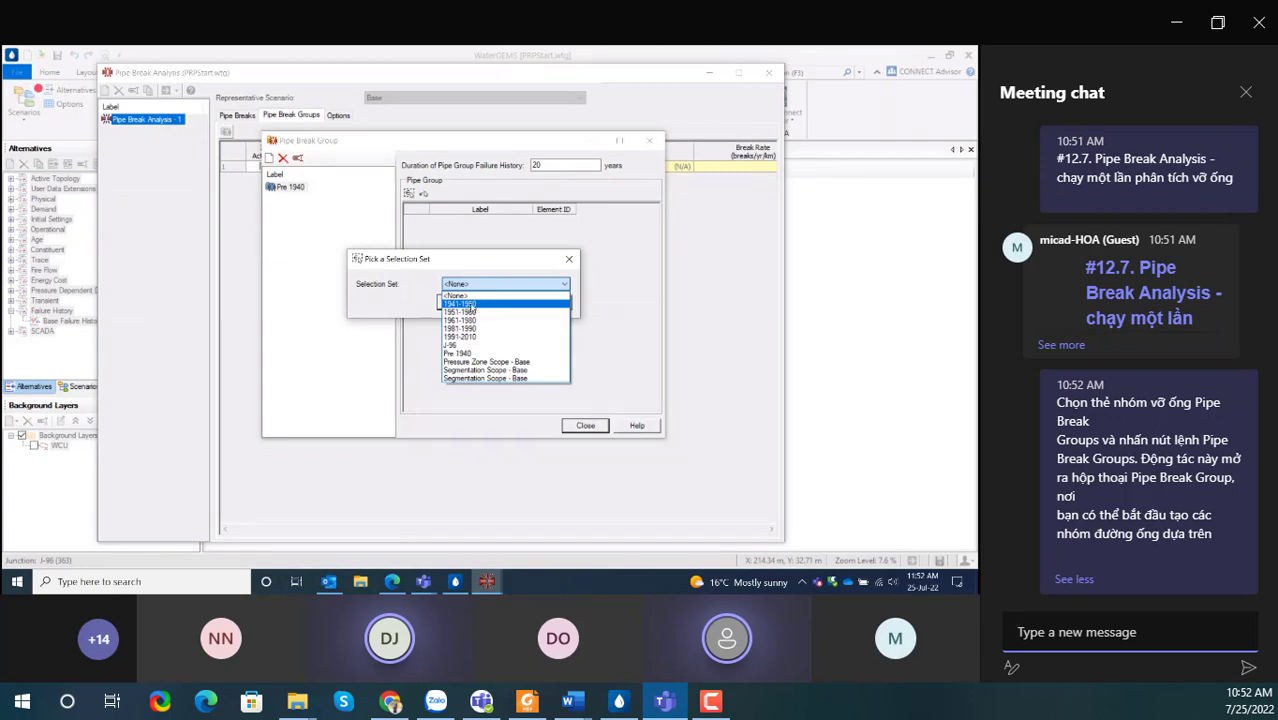
{"action": "left_click", "coordinate": [476, 355]}
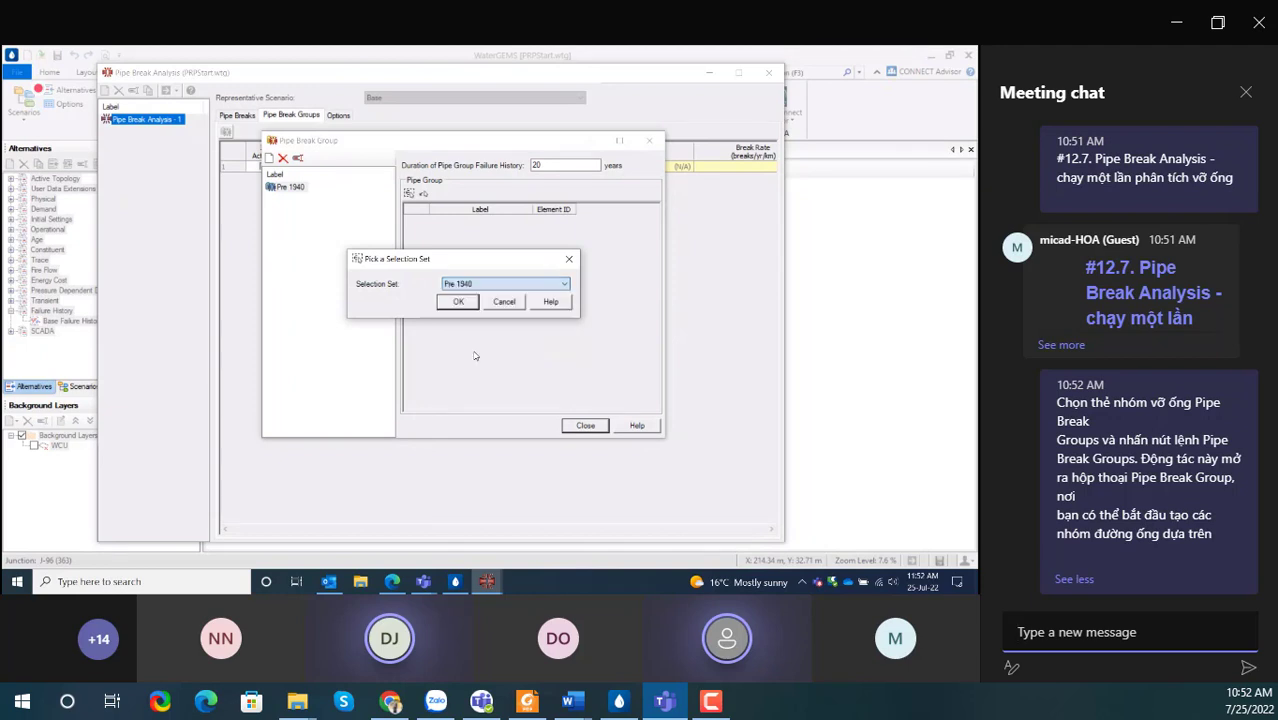
{"action": "left_click", "coordinate": [458, 302]}
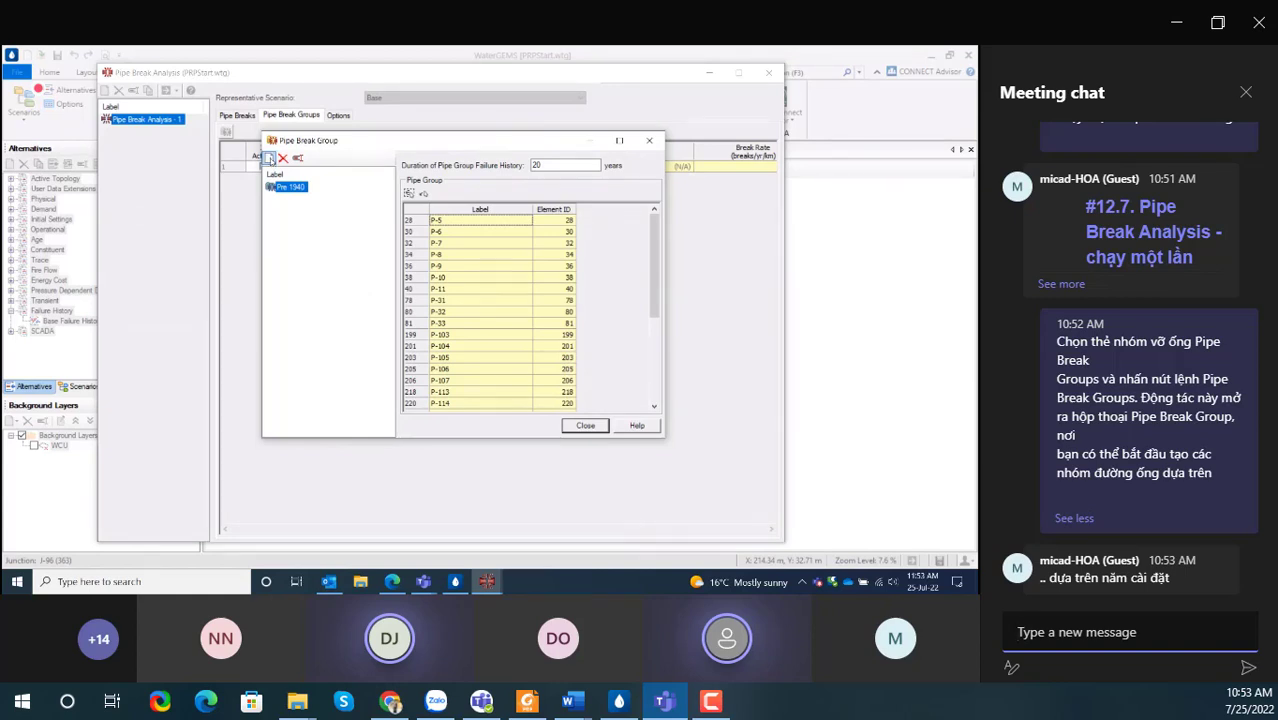
- Create a pipe break group named 1941-50 and add the pipes from the 1941-1950 selection set
{"action": "left_click", "coordinate": [268, 158]}
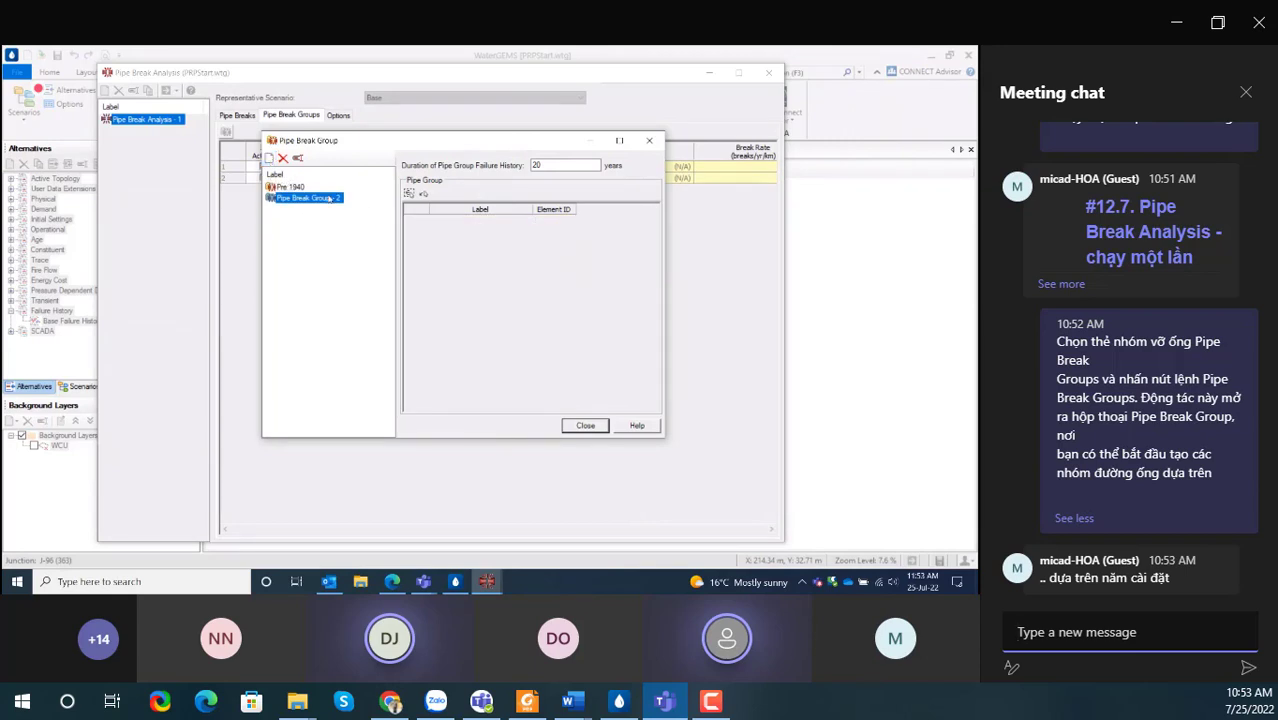
{"action": "left_click", "coordinate": [323, 202]}
{"action": "type", "text": "1941-50"}
{"action": "key", "text": "Return"}
{"action": "left_click", "coordinate": [409, 195]}
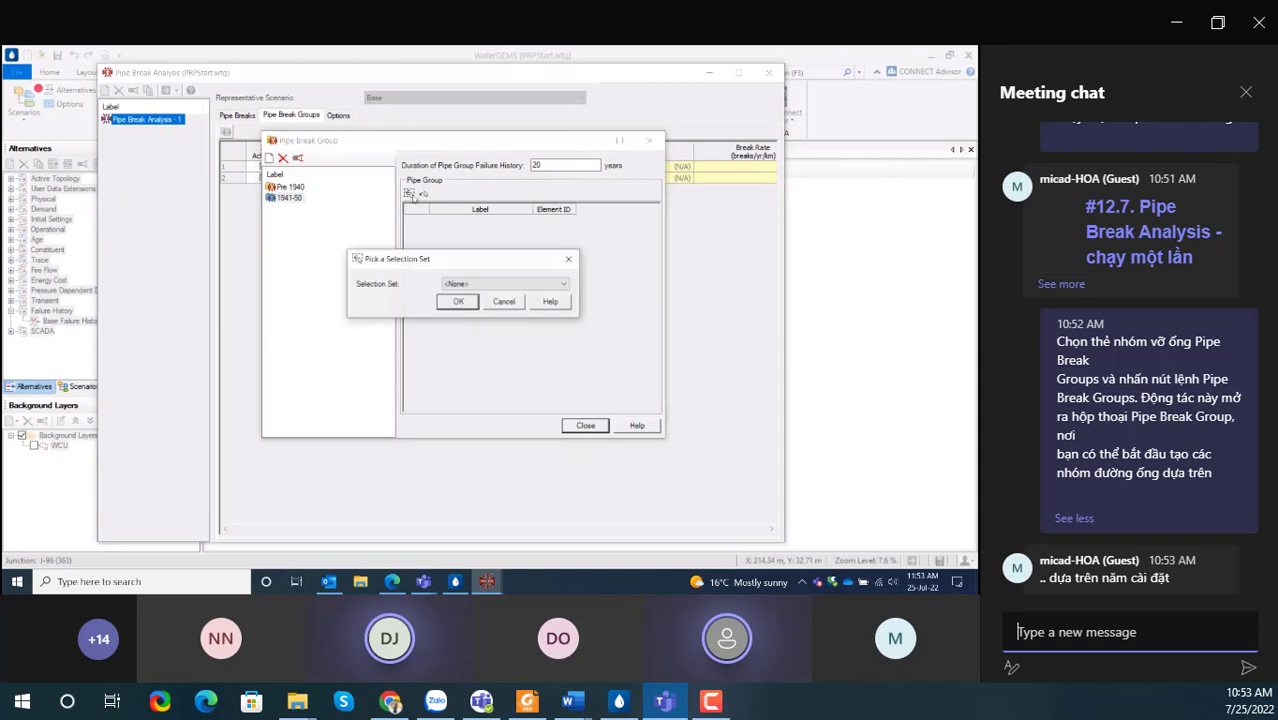
{"action": "left_click", "coordinate": [482, 284]}
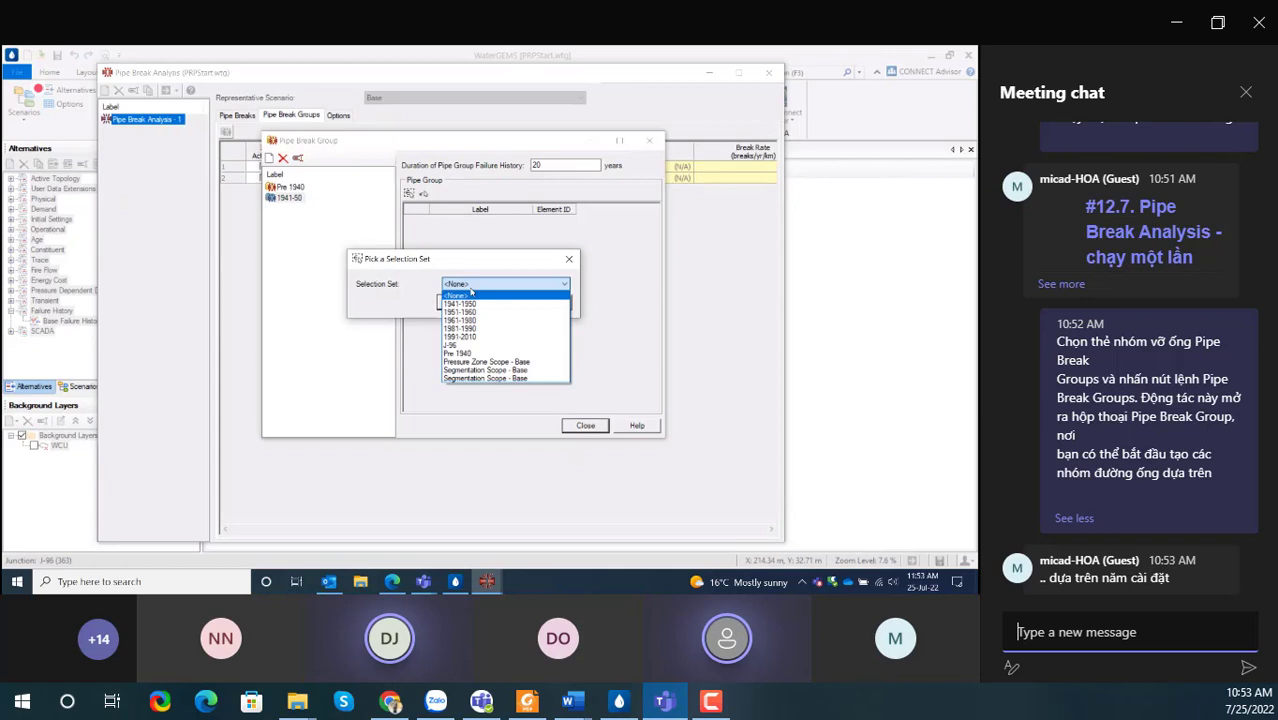
{"action": "left_click", "coordinate": [488, 305]}
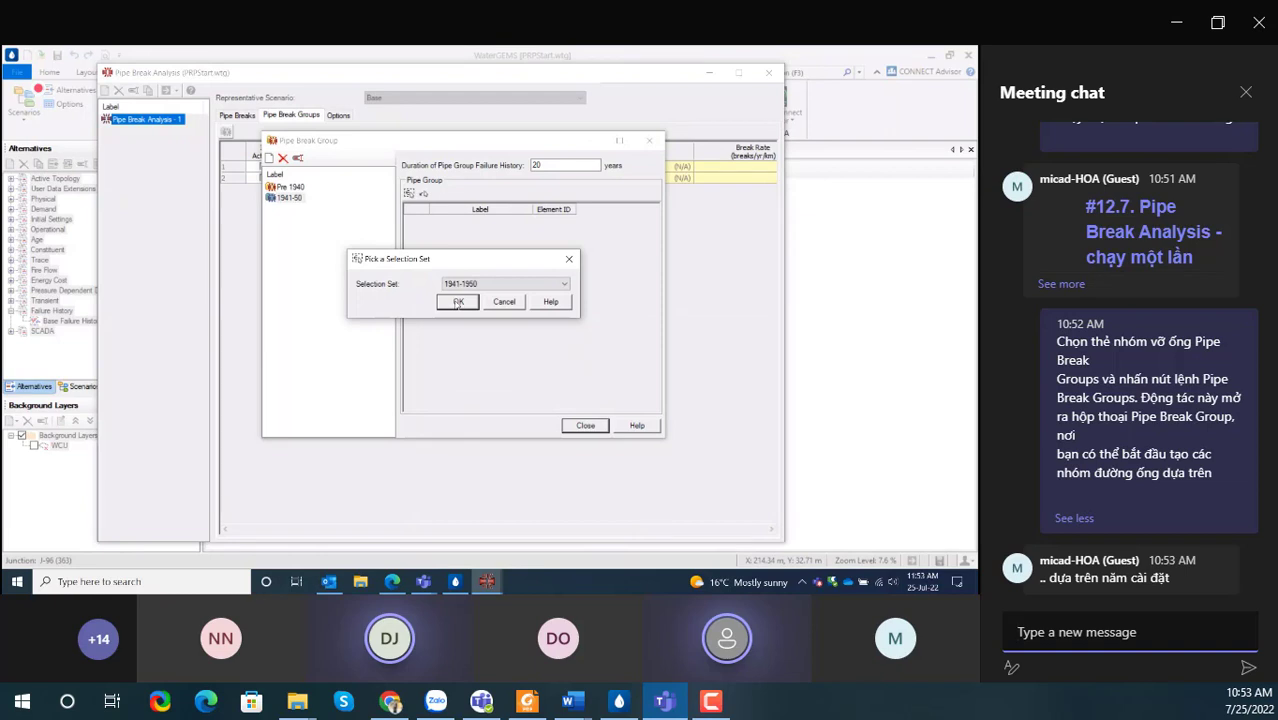
{"action": "left_click", "coordinate": [457, 302]}
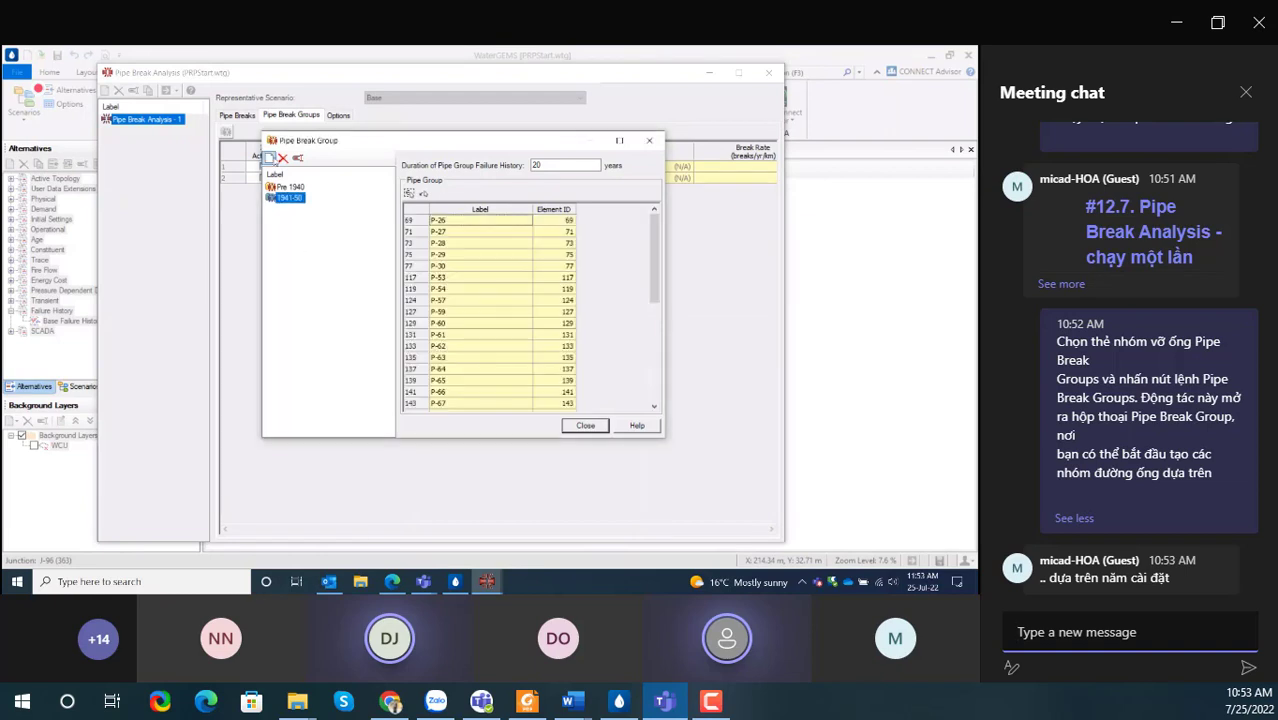
- Create a pipe break group named 1951-60 and add the pipes from the 1951-1960 selection set
{"action": "left_click", "coordinate": [268, 158]}
{"action": "type", "text": "1"}
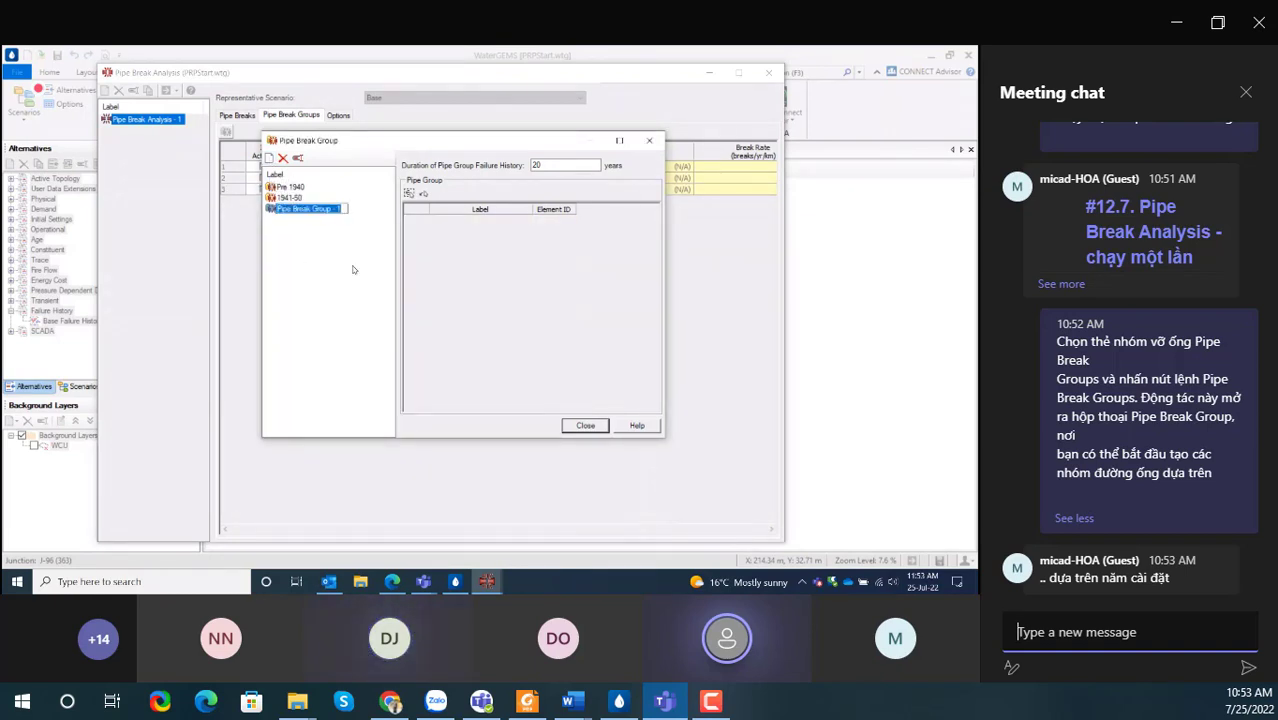
{"action": "type", "text": "951-60"}
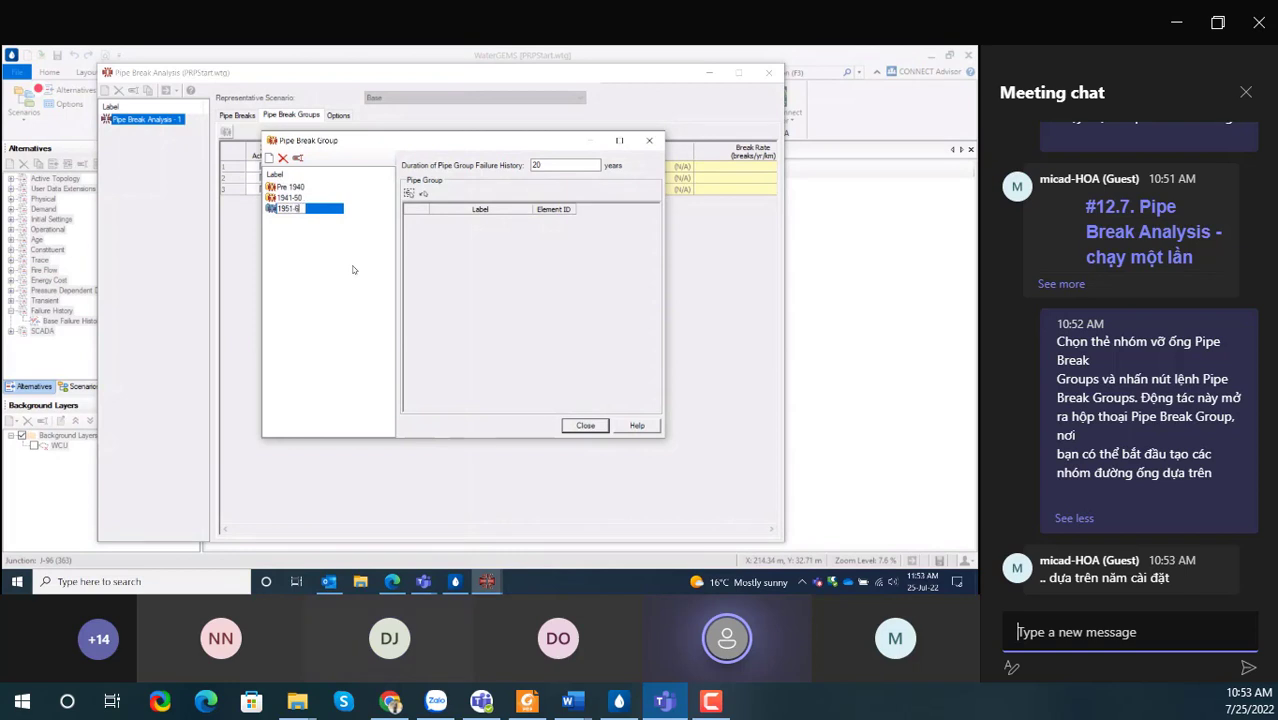
{"action": "left_click", "coordinate": [408, 193]}
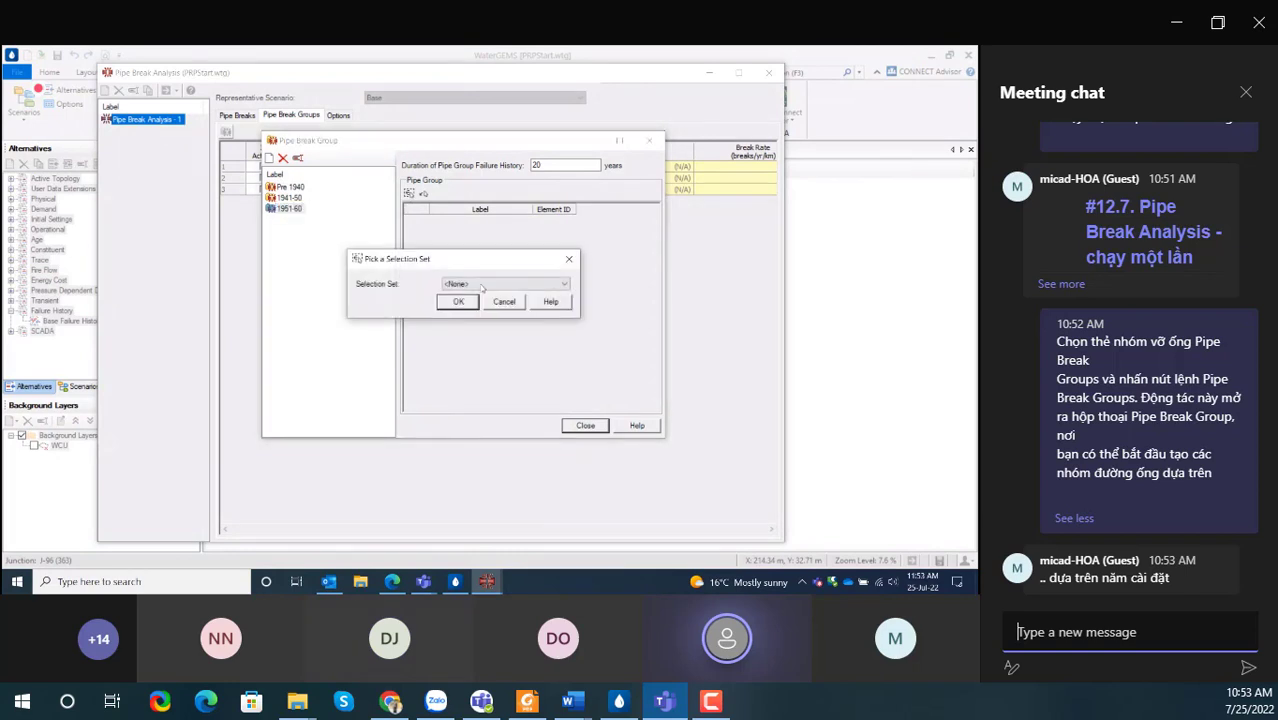
{"action": "left_click", "coordinate": [505, 284]}
{"action": "left_click", "coordinate": [483, 314]}
{"action": "left_click", "coordinate": [455, 300]}
- Create a pipe break group named 1961-80 and add the pipes from the 1961-1980 selection set
{"action": "left_click", "coordinate": [268, 157]}
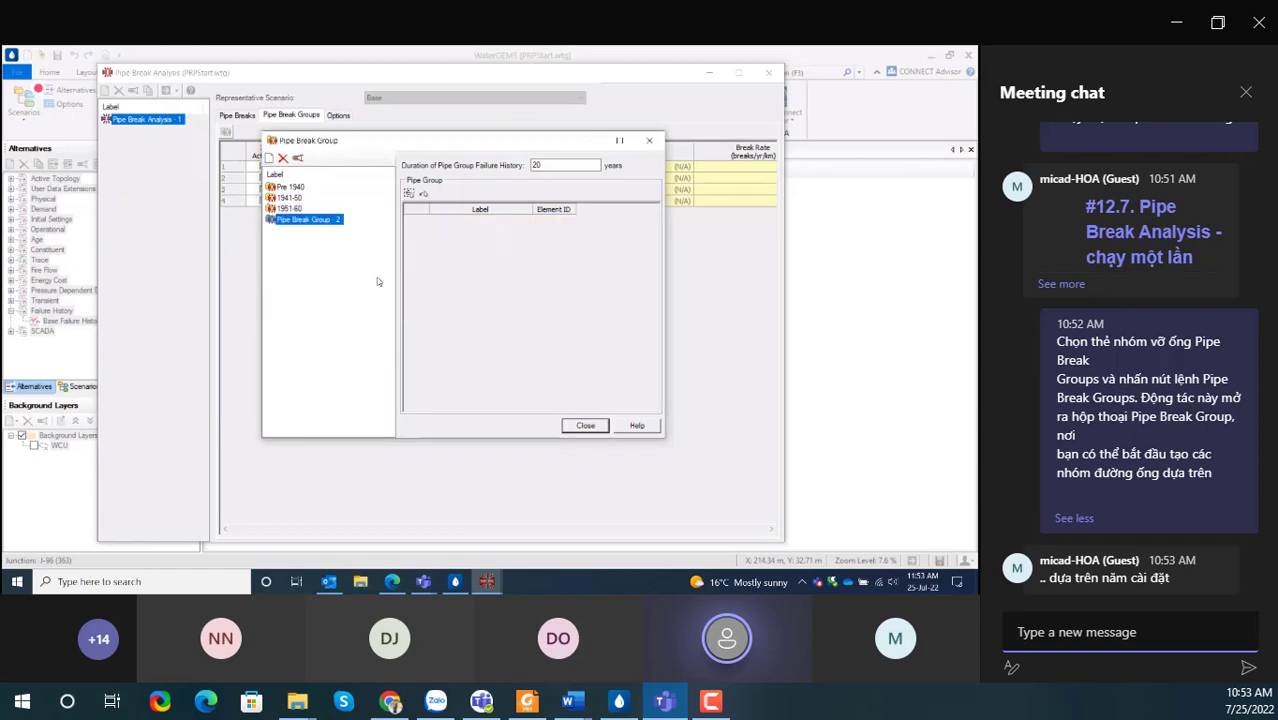
{"action": "key", "text": "F2"}
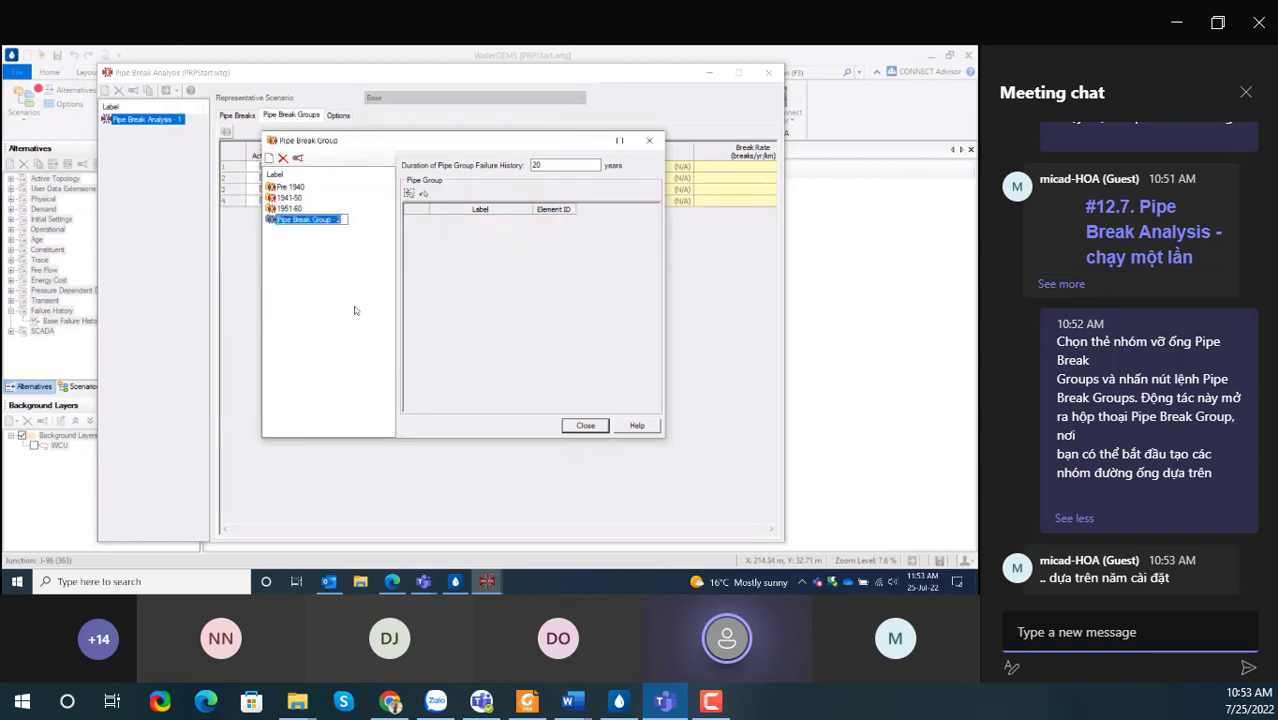
{"action": "type", "text": "1961"}
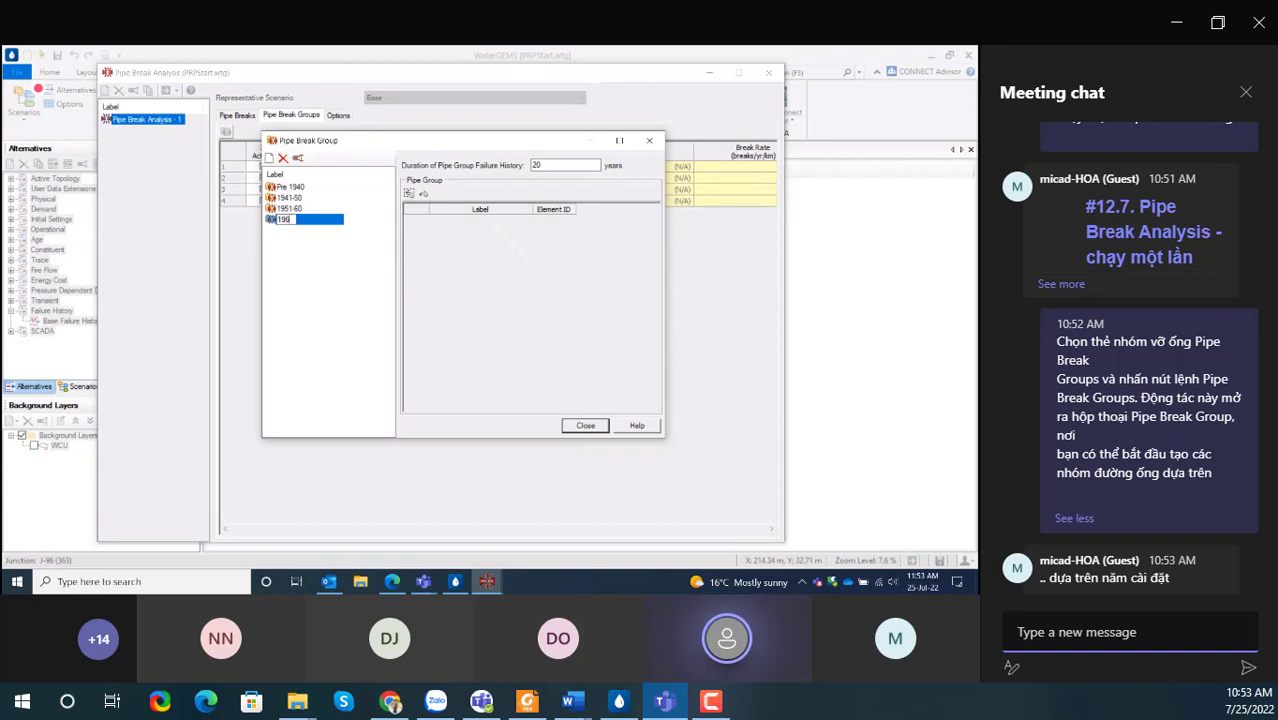
{"action": "type", "text": "-80"}
{"action": "key", "text": "Return"}
{"action": "left_click", "coordinate": [409, 195]}
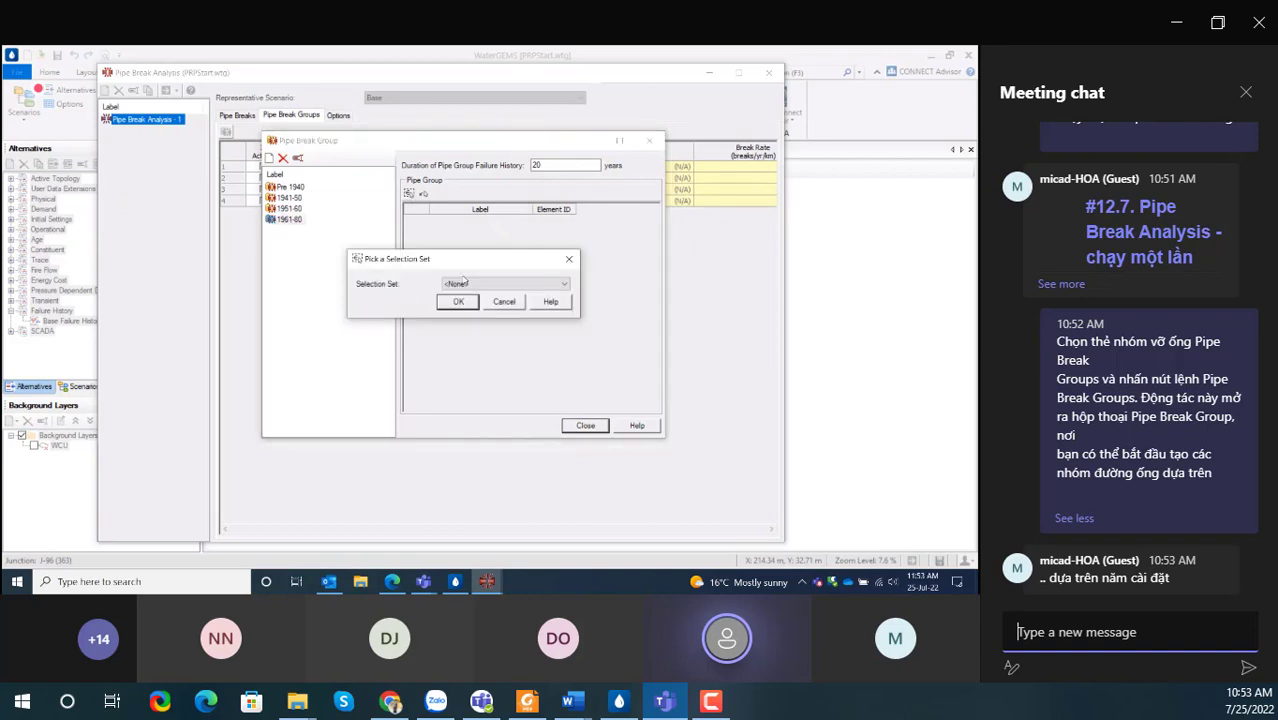
{"action": "left_click", "coordinate": [466, 285]}
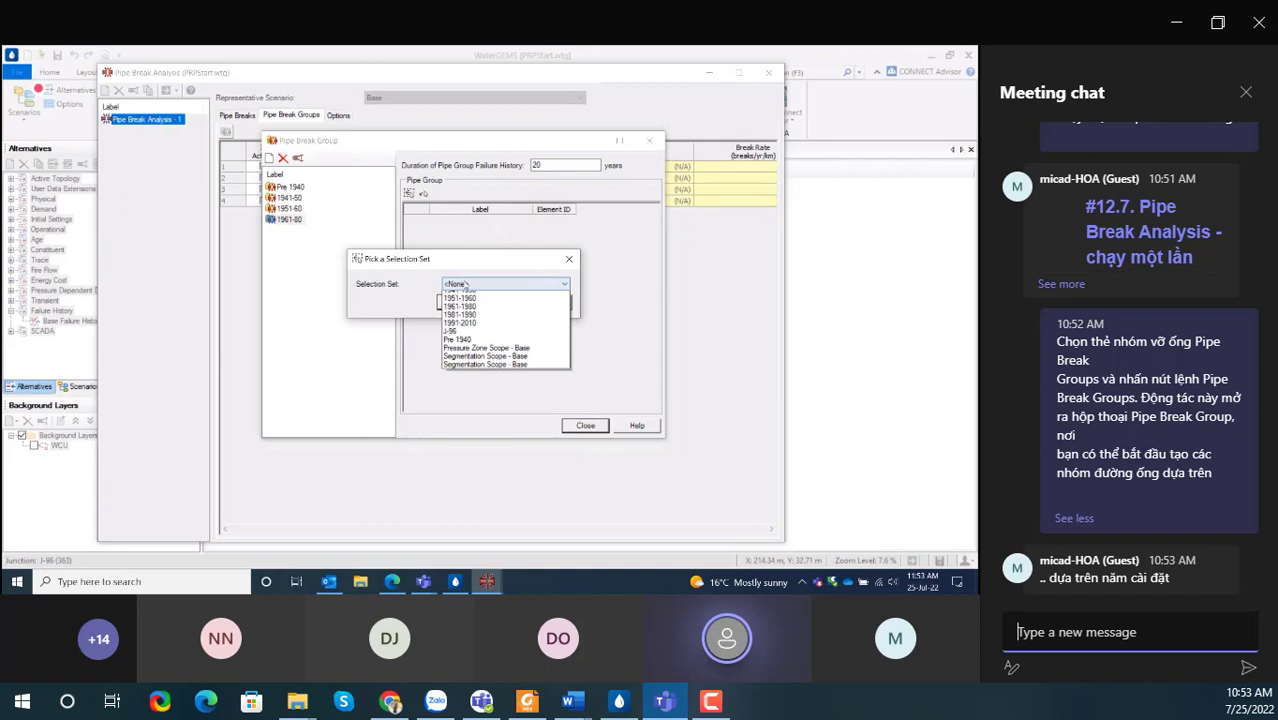
{"action": "left_click", "coordinate": [488, 321]}
{"action": "left_click", "coordinate": [458, 299]}
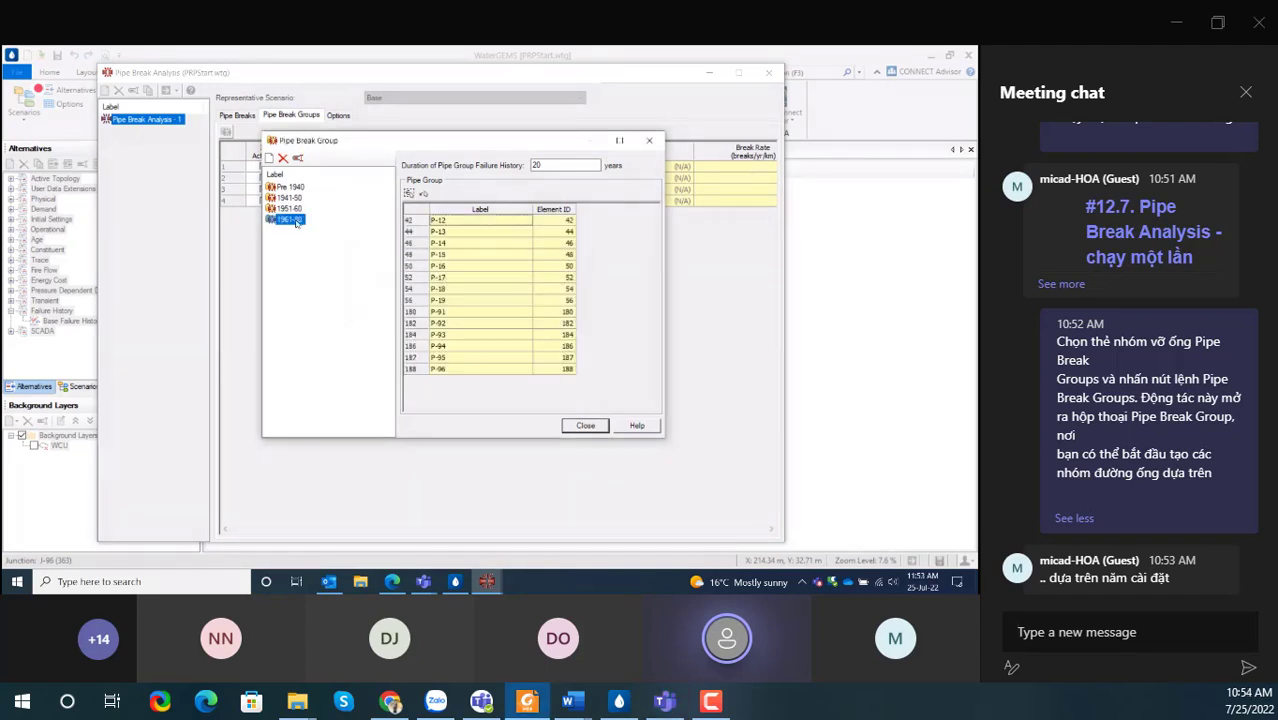
- Create a pipe break group named 1981-90 from the 1981-1990 selection set, and paste the 1941-1950 to 1991-2010 period list into the meeting chat
{"action": "left_click", "coordinate": [268, 158]}
{"action": "type", "text": "1981"}
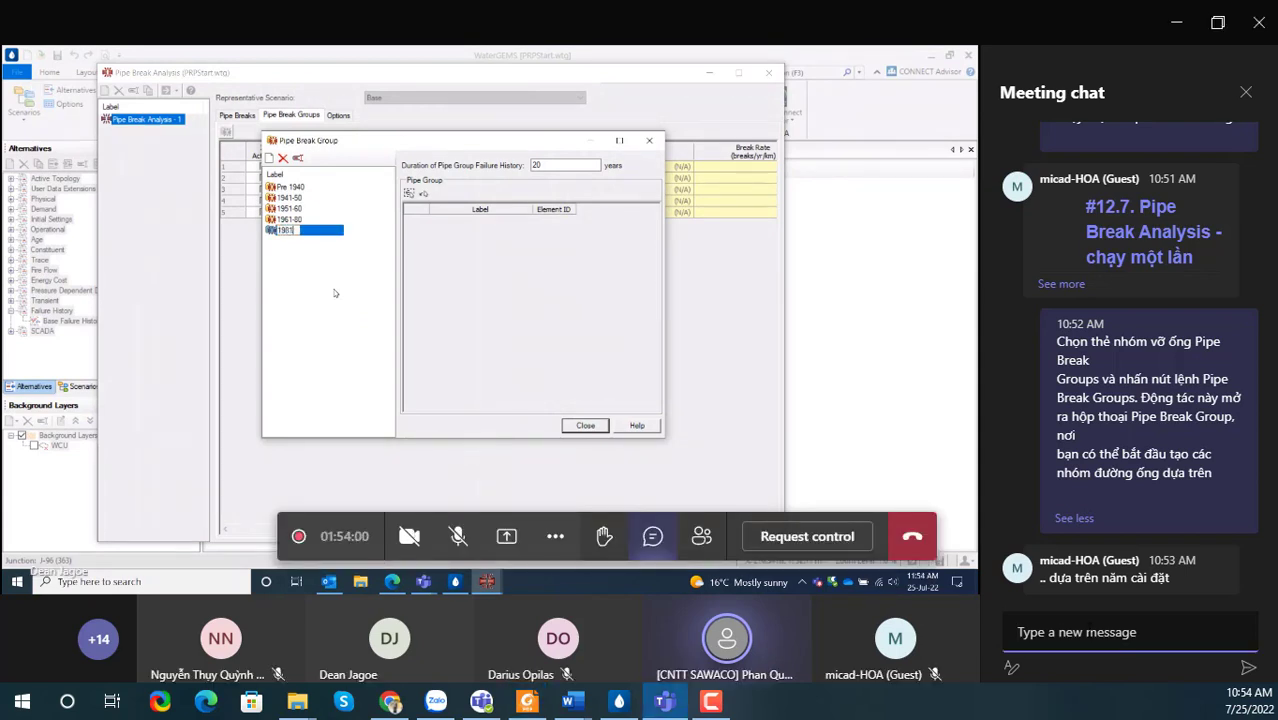
{"action": "key", "text": "ctrl+v"}
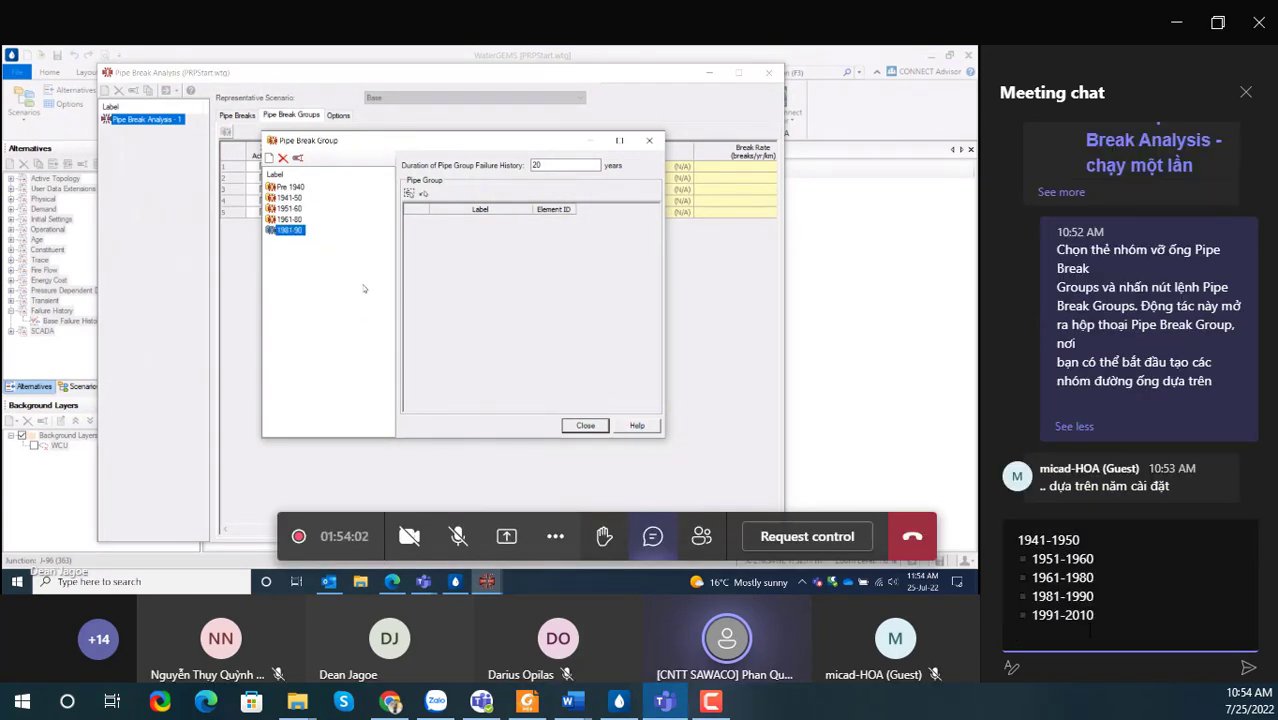
{"action": "left_click", "coordinate": [409, 193]}
{"action": "left_click", "coordinate": [481, 284]}
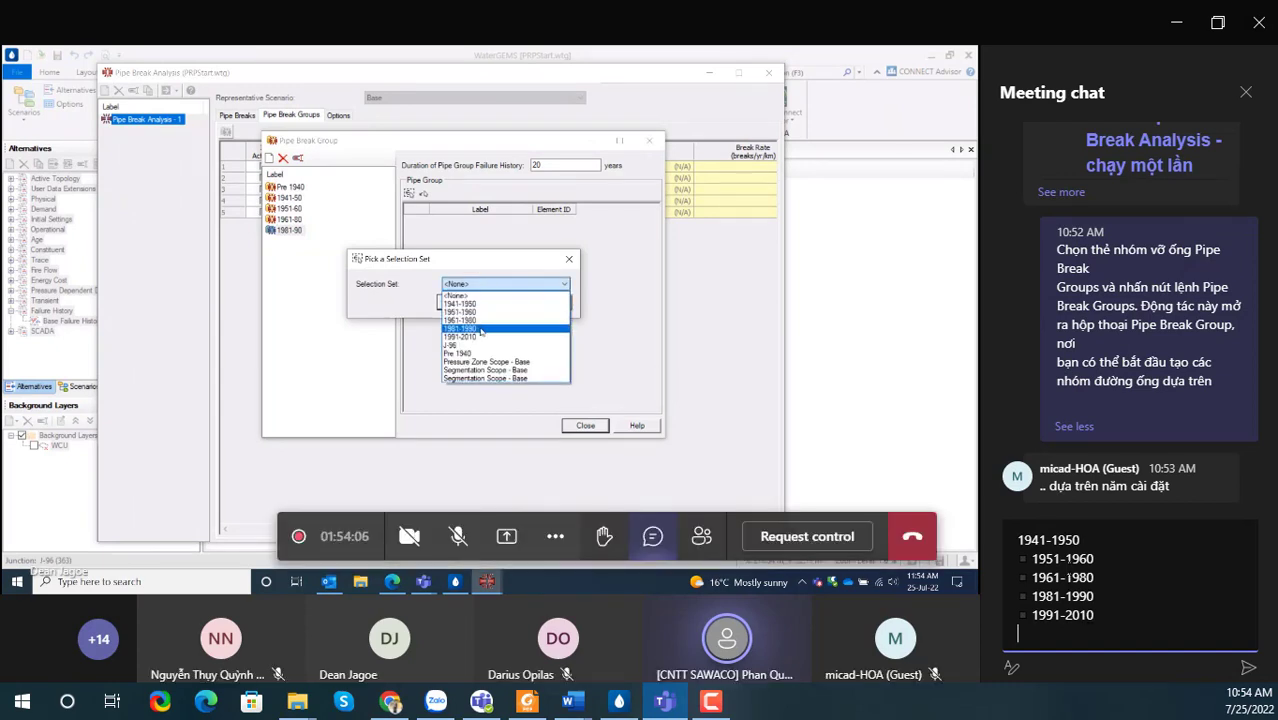
{"action": "left_click", "coordinate": [462, 328]}
{"action": "left_click", "coordinate": [459, 297]}
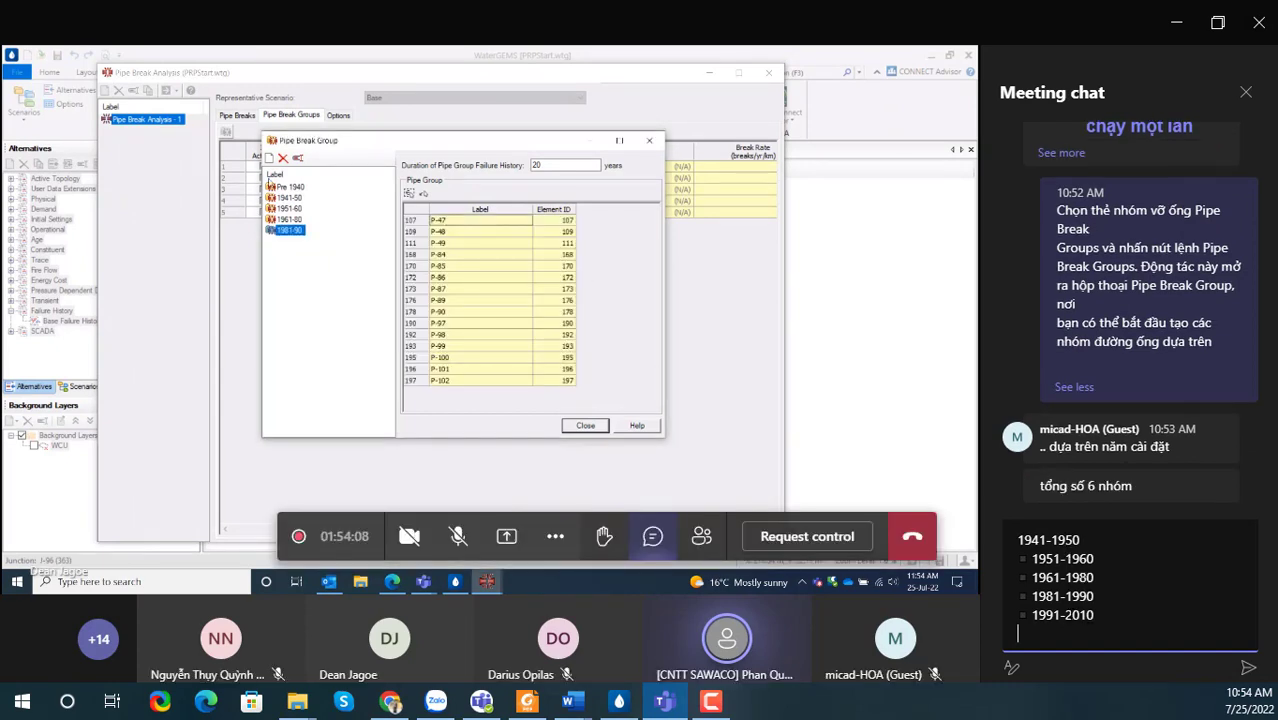
- Append 1940 to the pasted list of installation periods and send the message in the Teams meeting chat
{"action": "type", "text": "1940"}
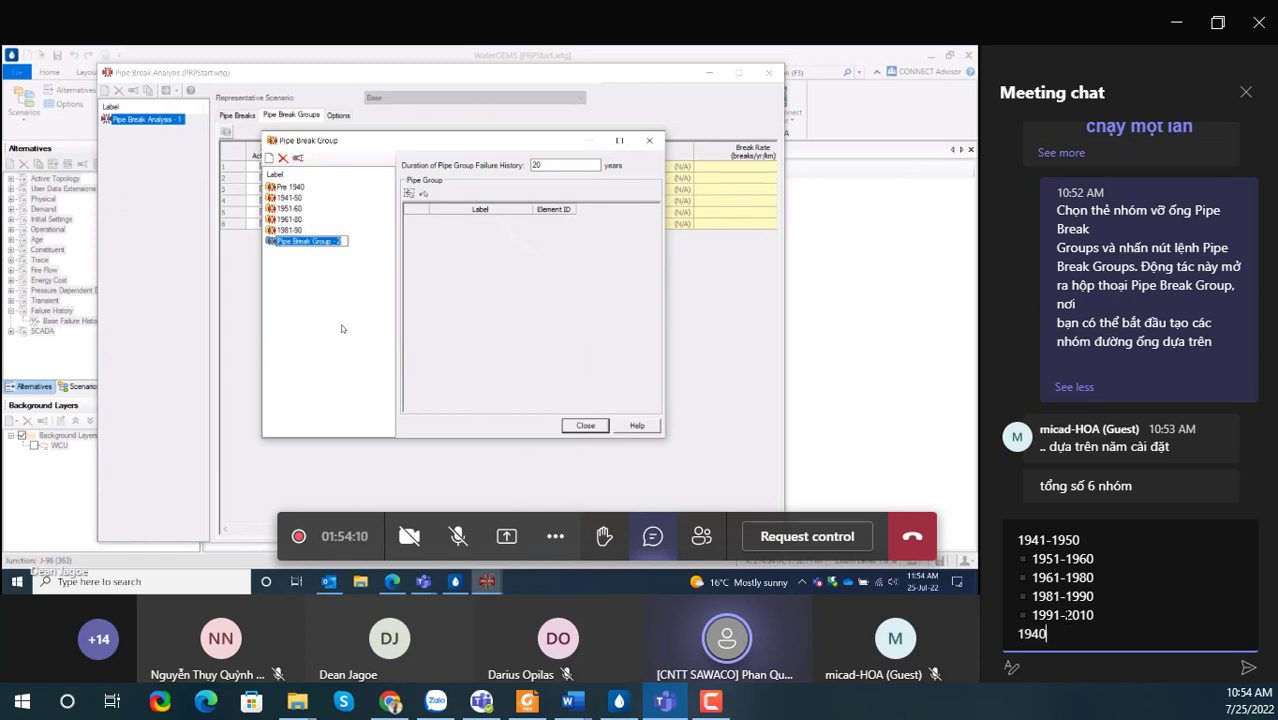
{"action": "key", "text": "Return"}
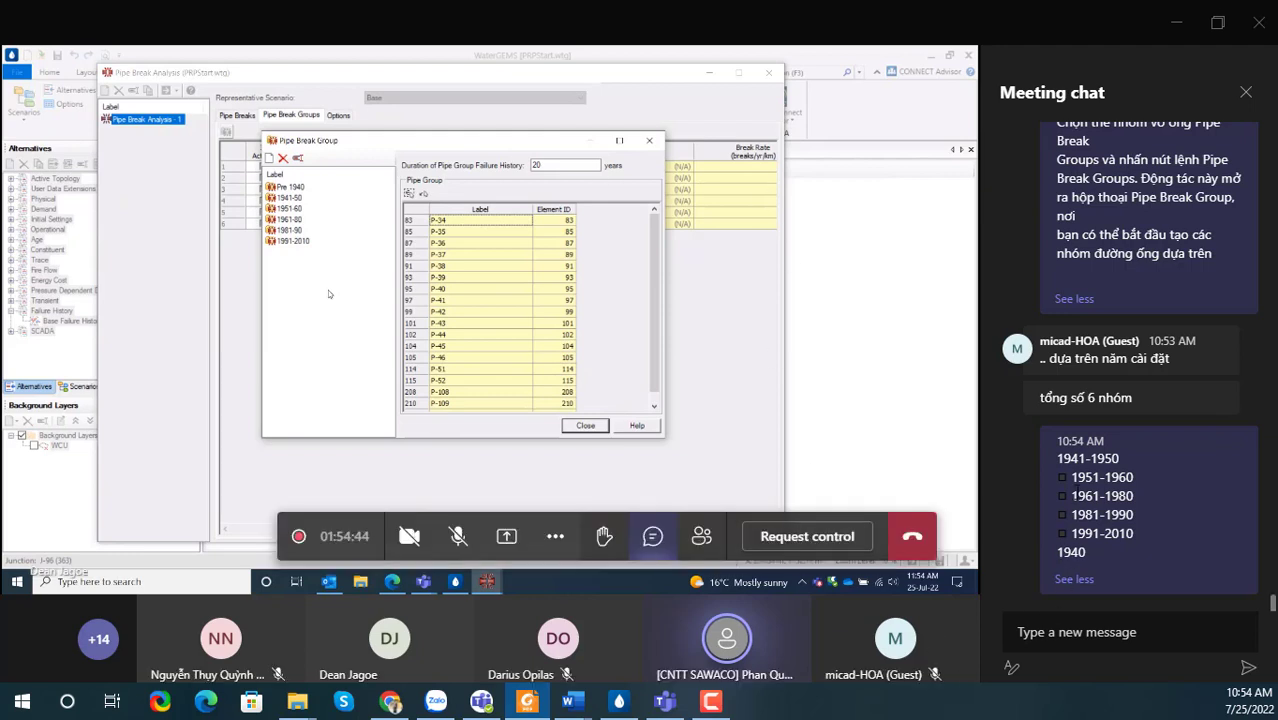
{"action": "right_click", "coordinate": [1074, 489]}
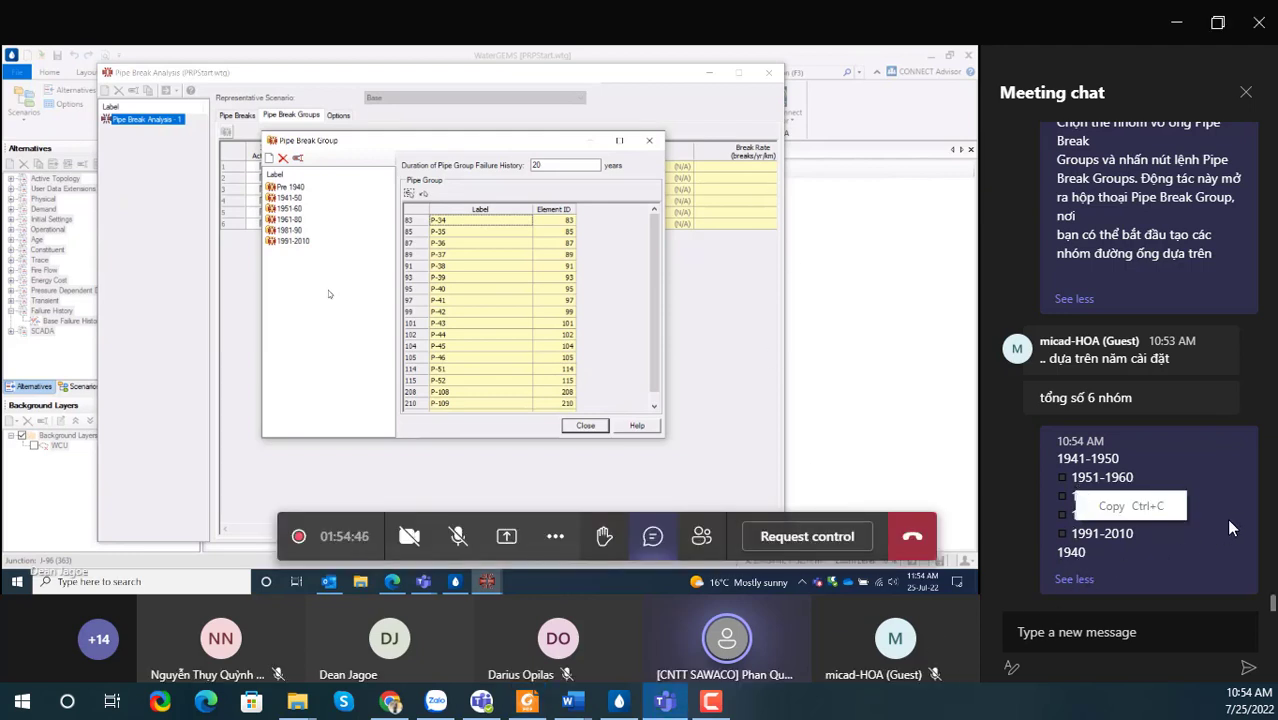
{"action": "left_click", "coordinate": [1262, 462]}
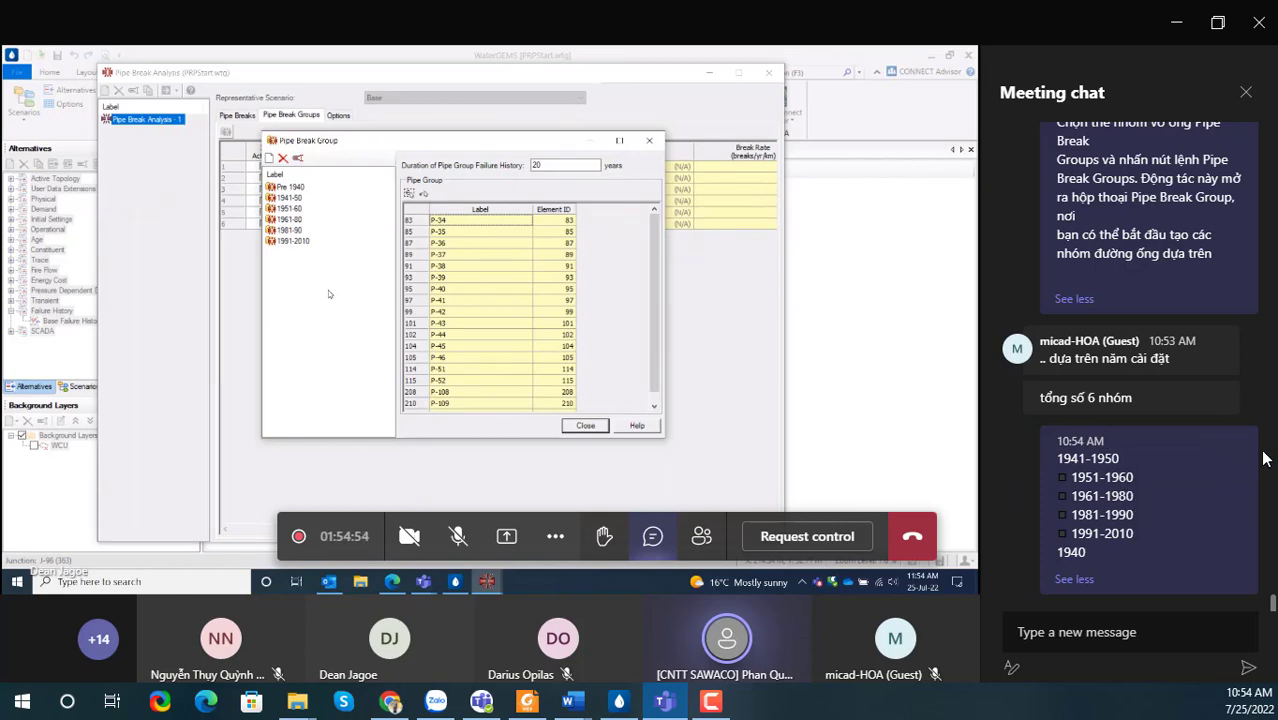
{"action": "scroll", "coordinate": [1262, 460], "scroll_direction": "up", "scroll_amount": 4}
{"action": "scroll", "coordinate": [1160, 485], "scroll_direction": "down", "scroll_amount": 4}
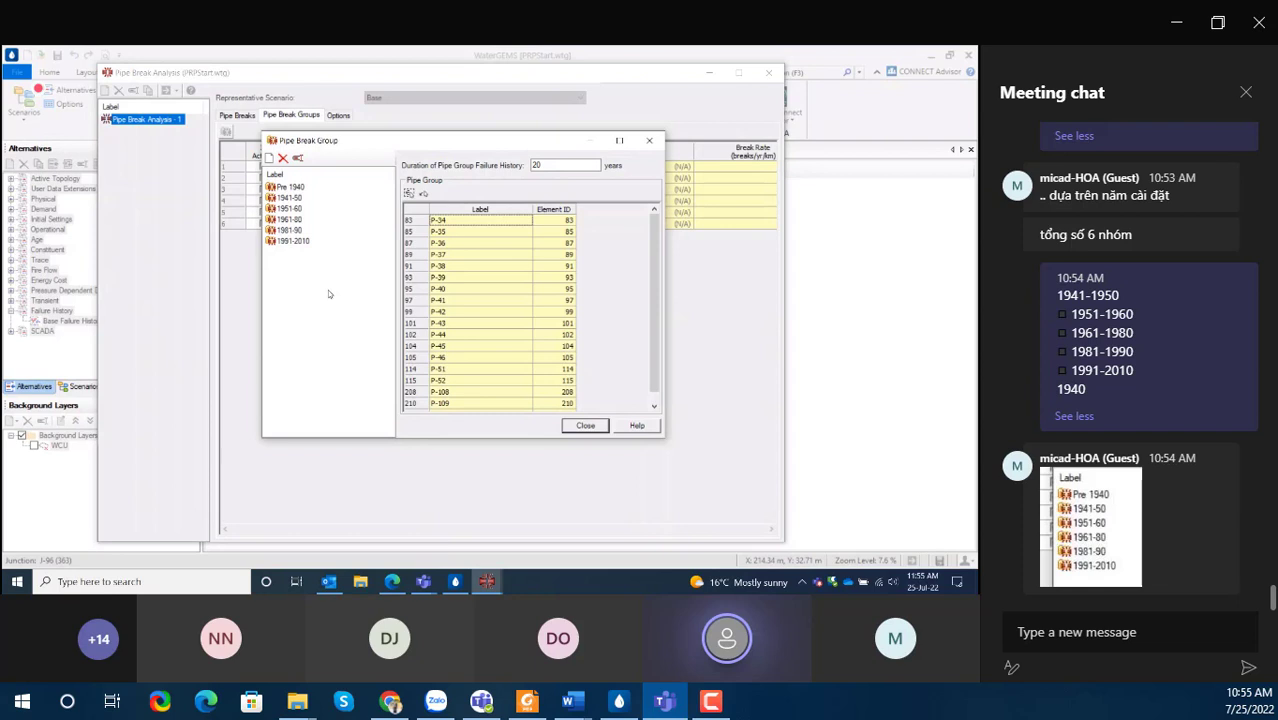
{"action": "key", "text": "alt+Tab"}
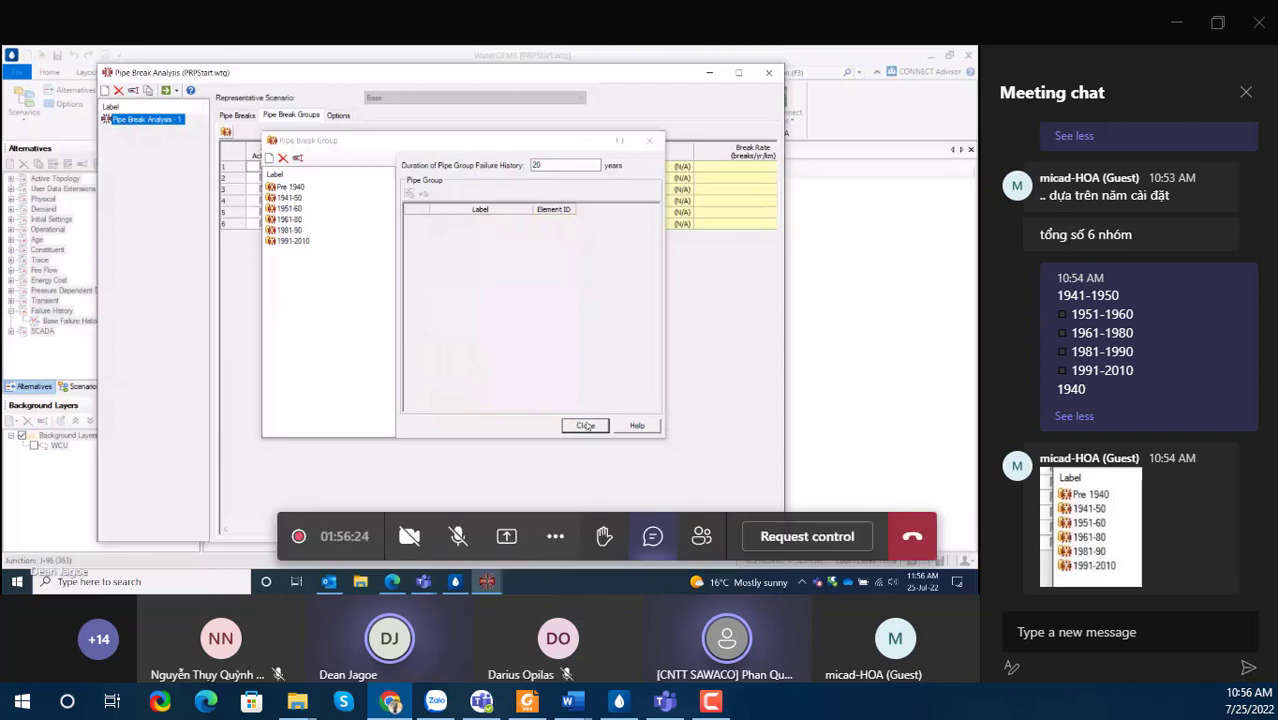
- Close the pipe break groups and enable Compute Pipe Break Auxiliary Results with a 30-year projection period and a 5% interest rate
{"action": "left_click", "coordinate": [585, 426]}
{"action": "left_click", "coordinate": [338, 115]}
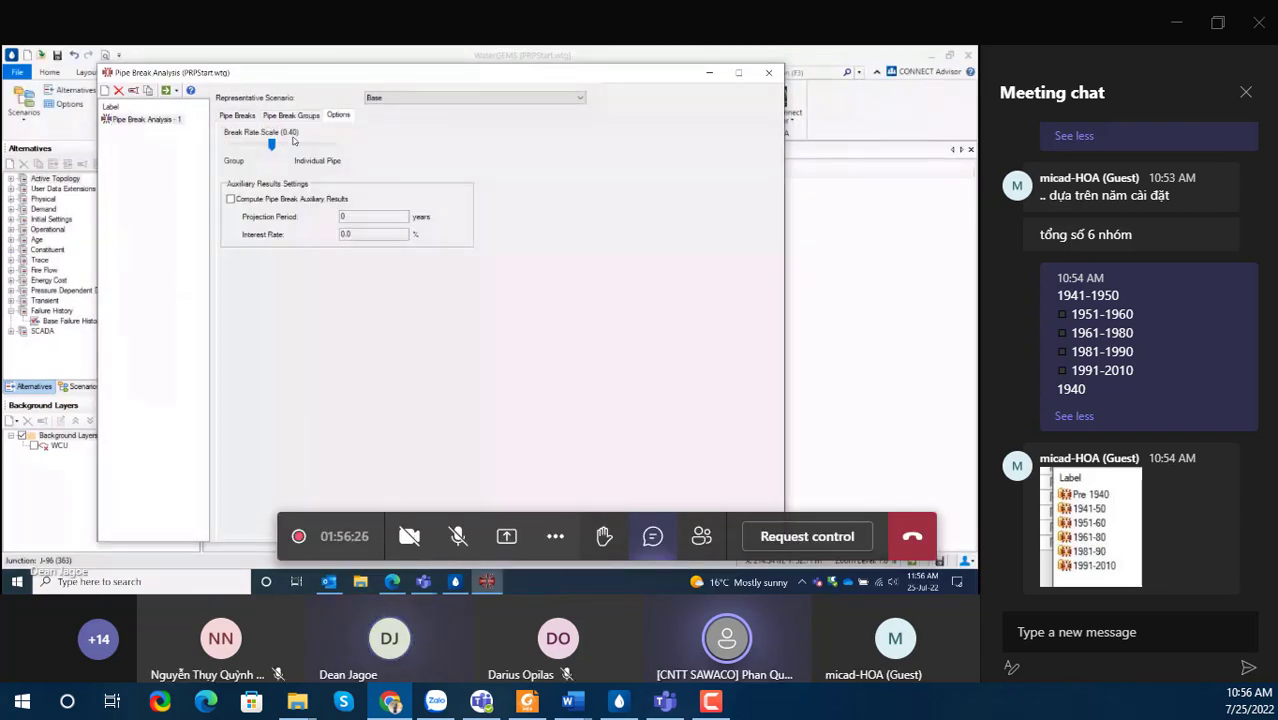
{"action": "left_click", "coordinate": [230, 199]}
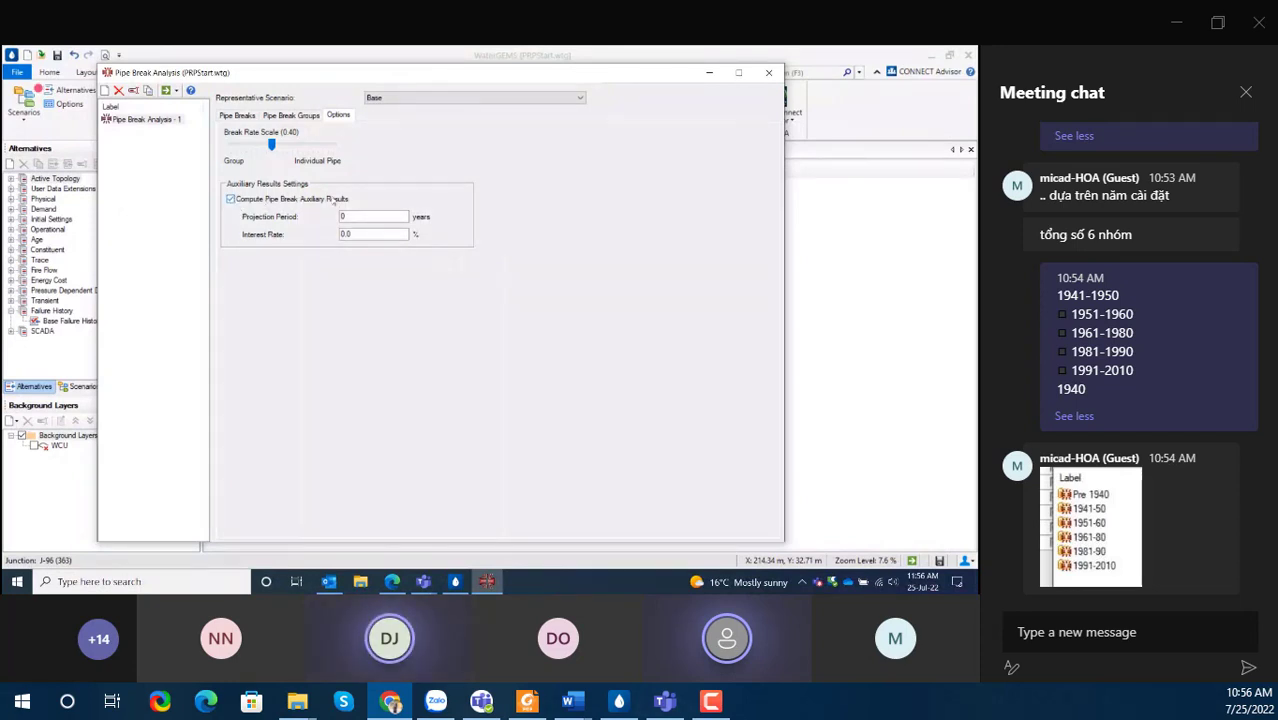
{"action": "left_click", "coordinate": [362, 215]}
{"action": "type", "text": "30"}
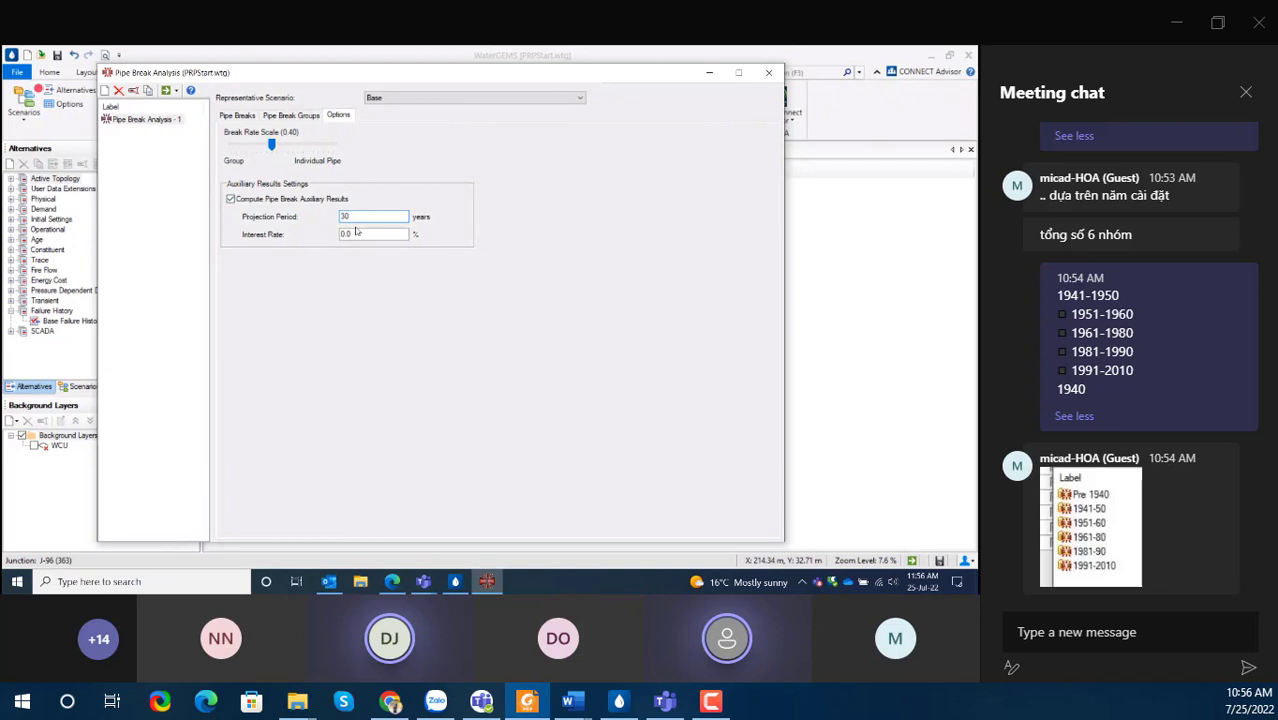
{"action": "left_click", "coordinate": [357, 237]}
{"action": "type", "text": "5"}
{"action": "left_click", "coordinate": [373, 216]}
- Widen the Pipe Break Analysis window and examine the individual and scaled break rates of pipe P-17 in the pipe breaks table
{"action": "left_click", "coordinate": [237, 116]}
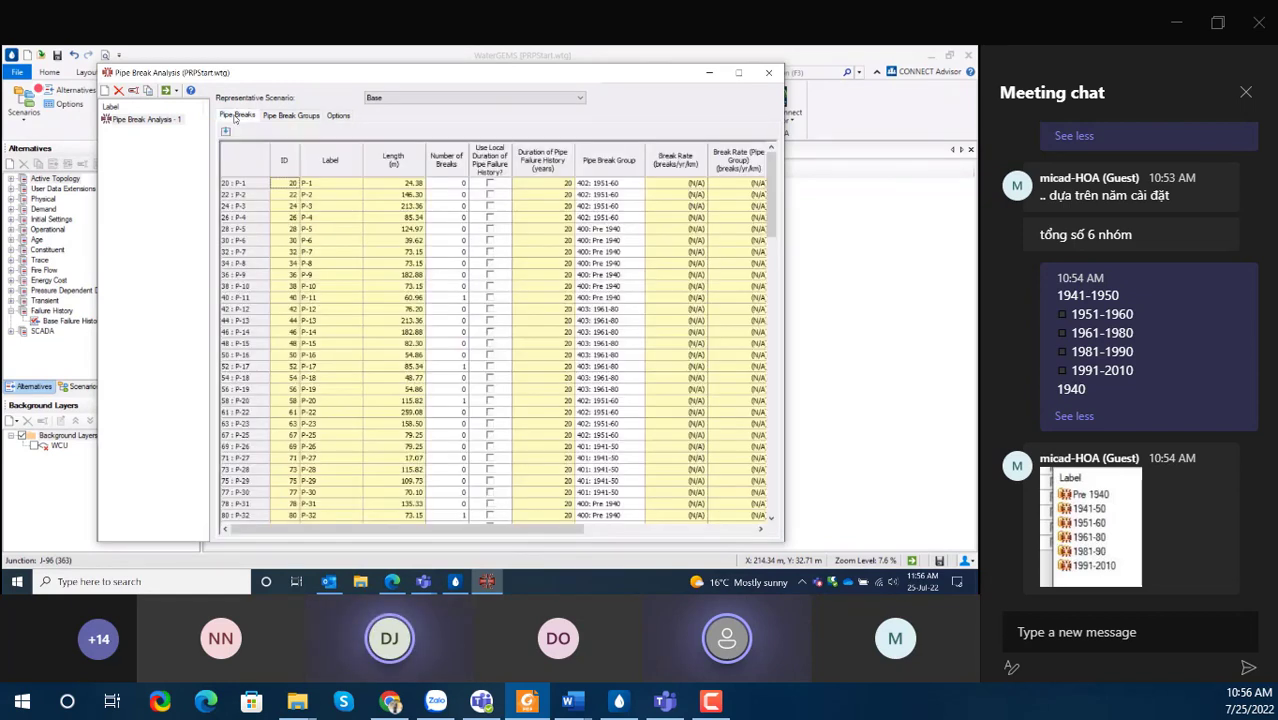
{"action": "left_click_drag", "start_coordinate": [784, 297], "coordinate": [946, 295]}
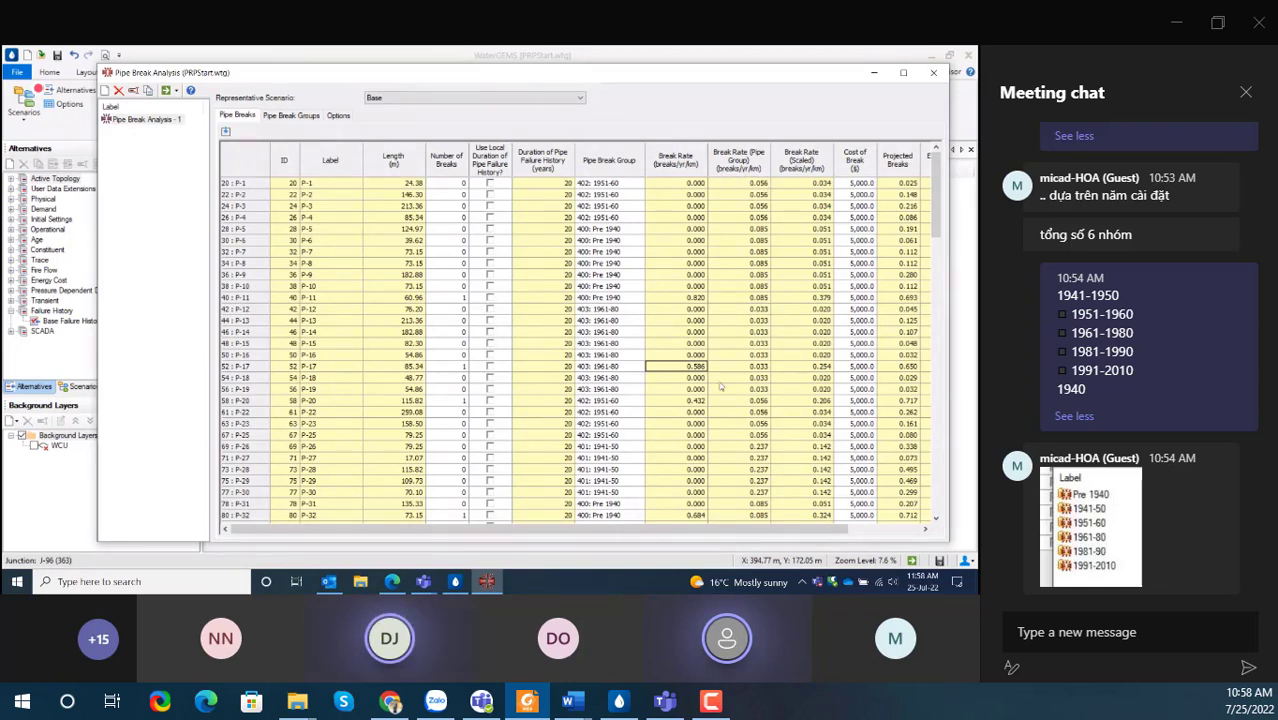
{"action": "left_click", "coordinate": [800, 368]}
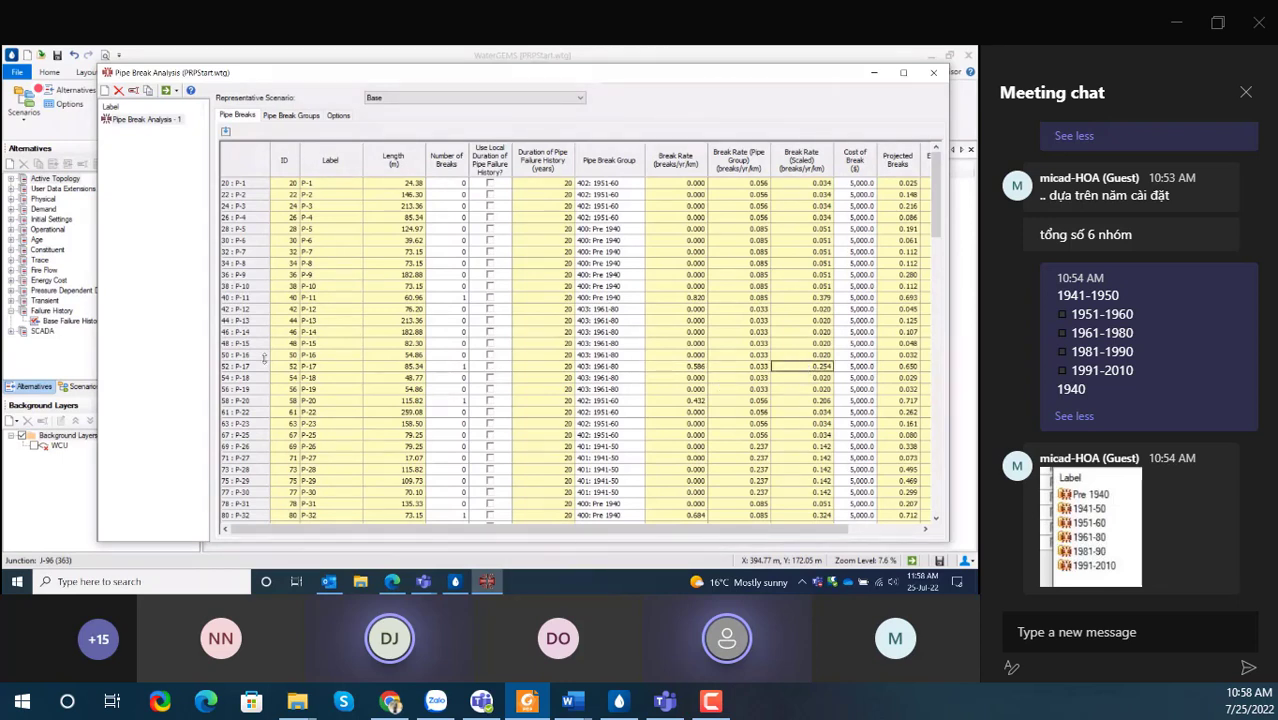
{"action": "left_click", "coordinate": [244, 368]}
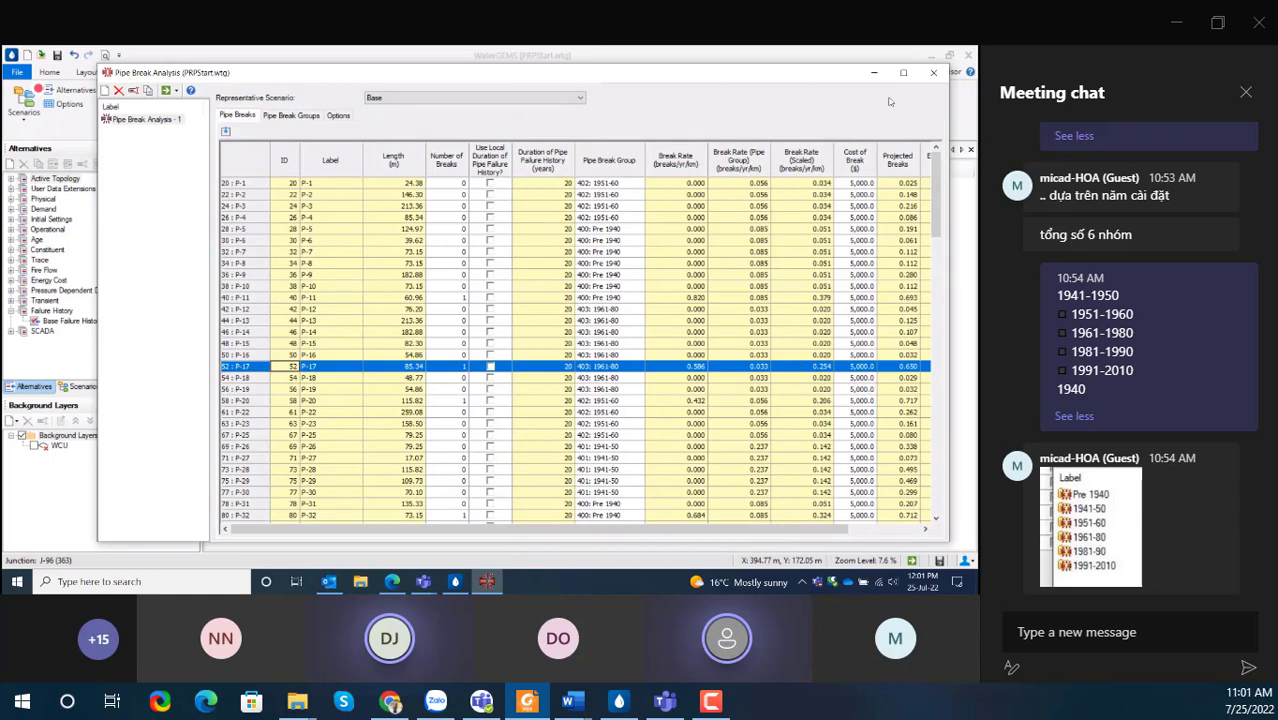
- Close the pipe break analysis and open Pipe Renewal Planner in a repositioned, enlarged window
{"action": "left_click", "coordinate": [933, 72]}
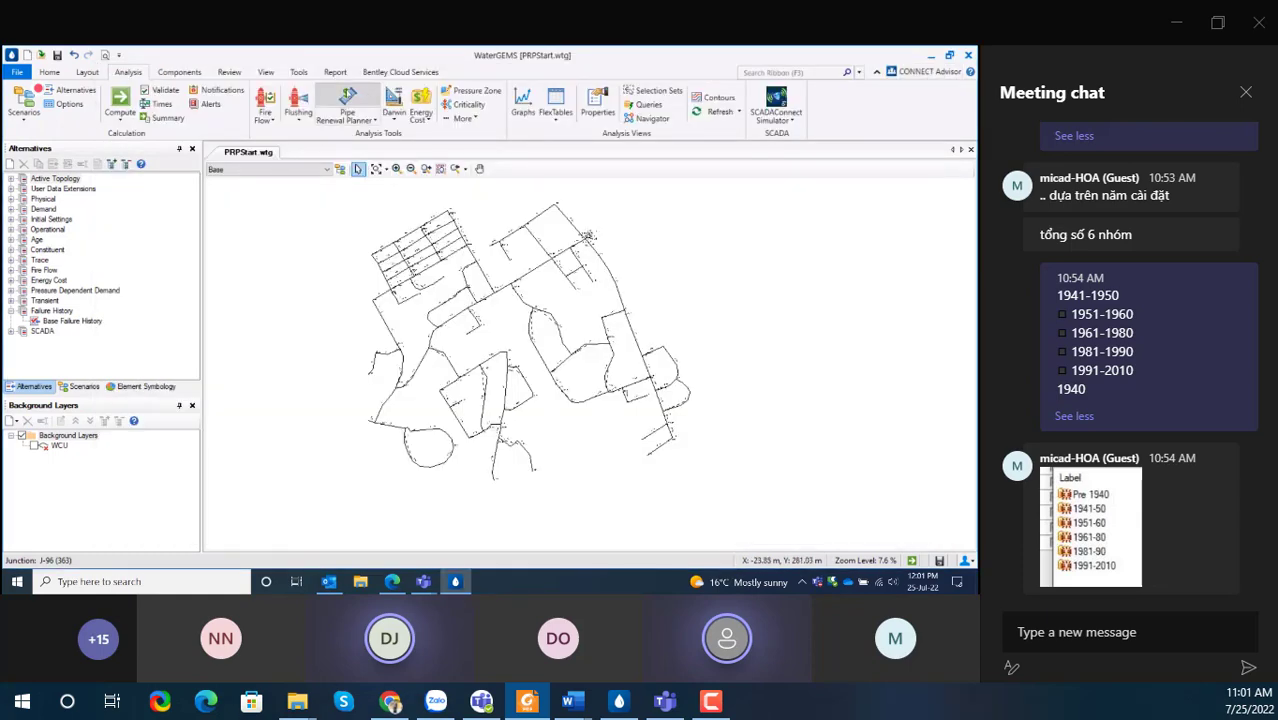
{"action": "left_click", "coordinate": [353, 100]}
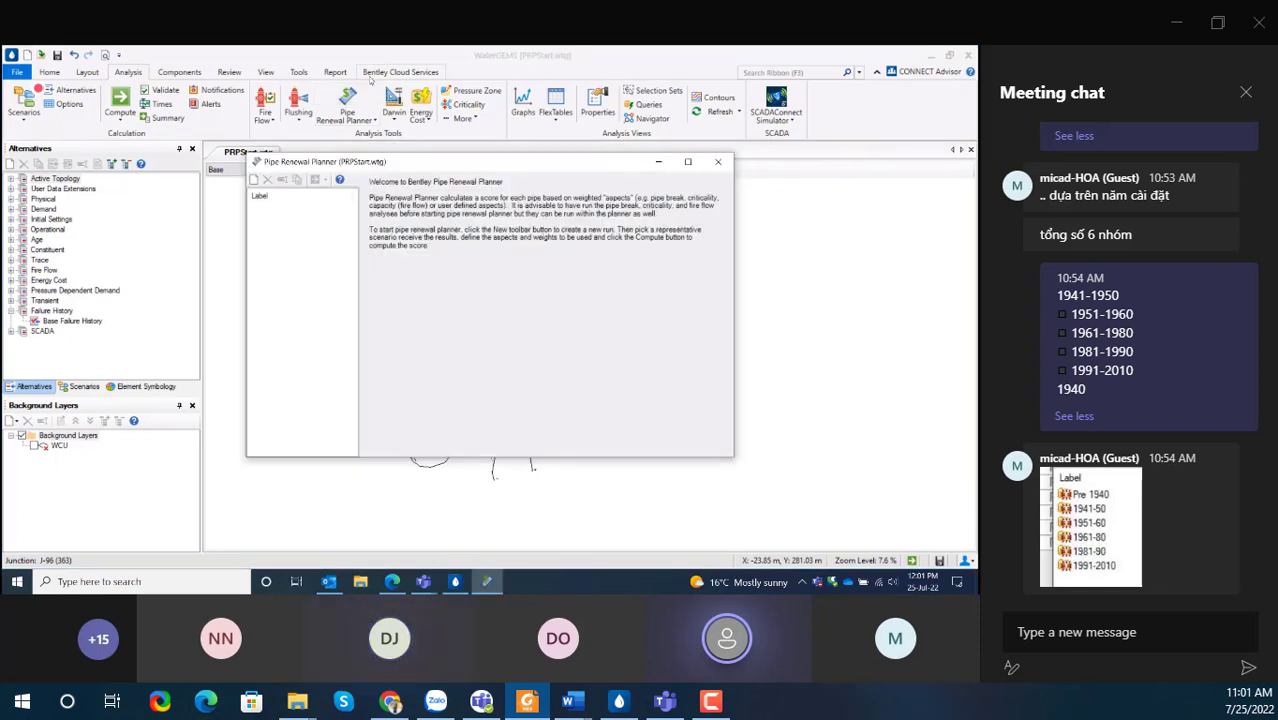
{"action": "left_click_drag", "start_coordinate": [537, 168], "coordinate": [366, 91]}
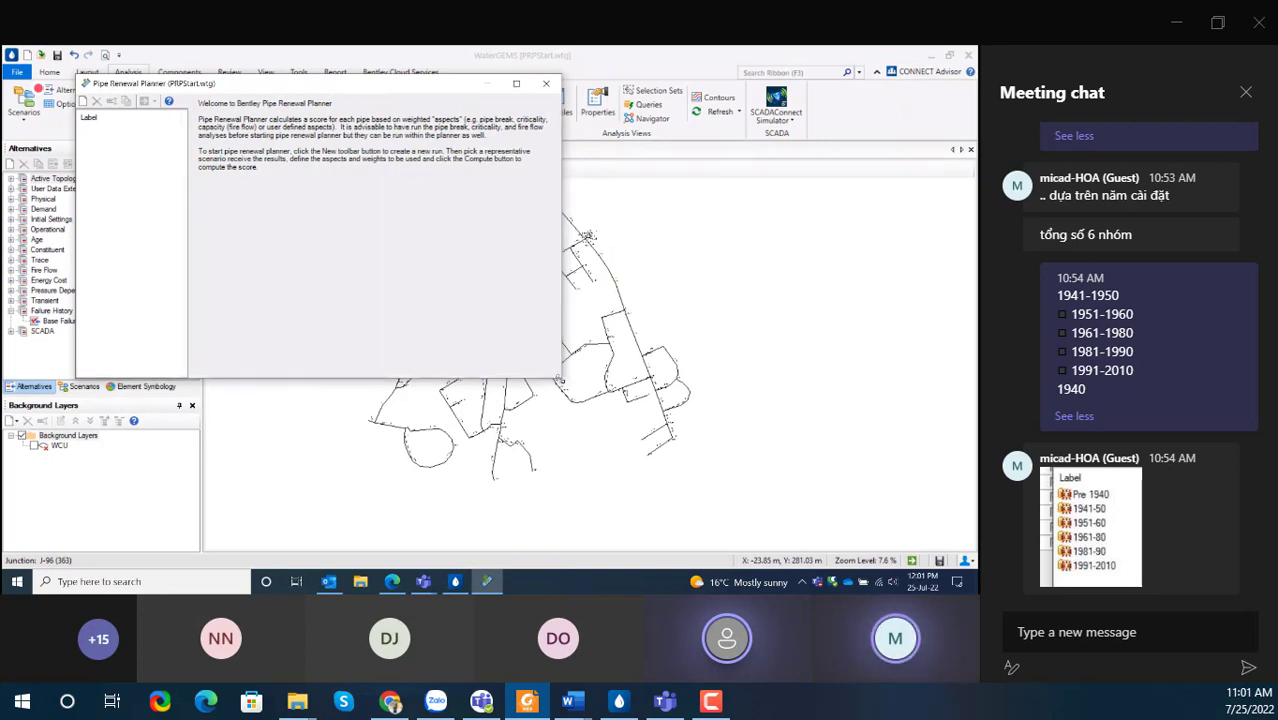
{"action": "left_click_drag", "start_coordinate": [555, 373], "coordinate": [903, 535]}
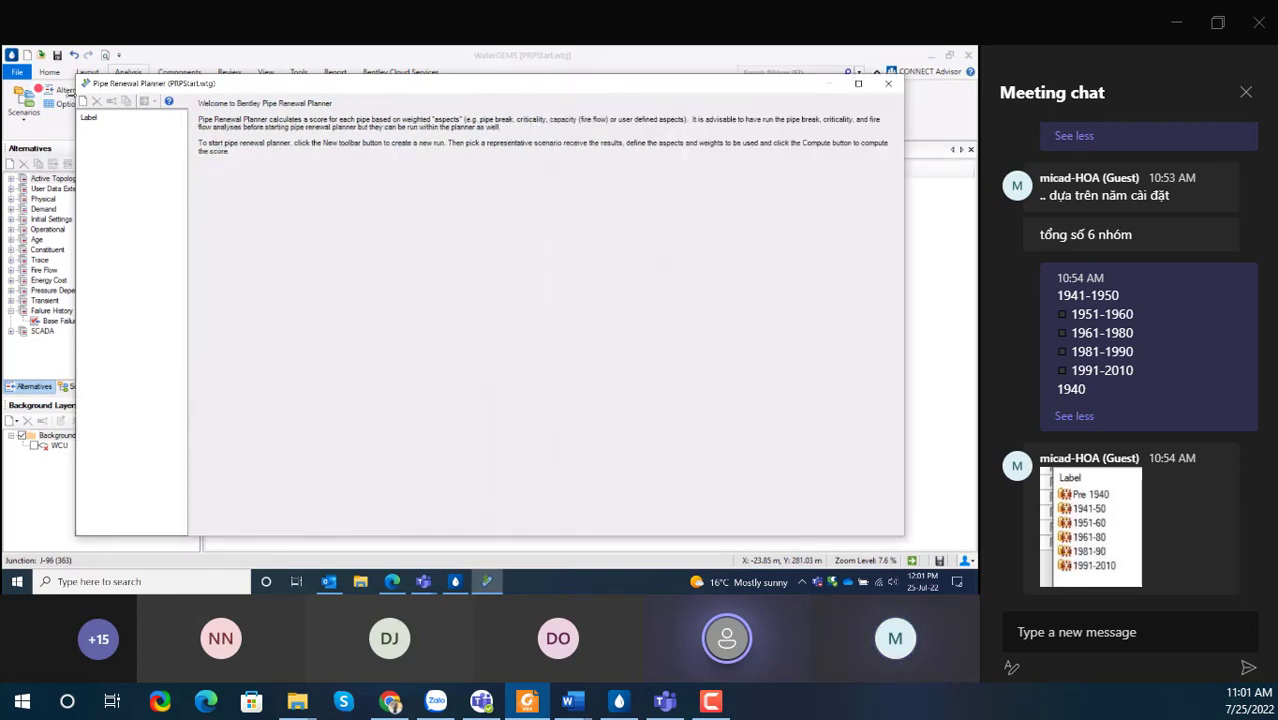
- Create a new pipe renewal run and set its representative scenario to Base
{"action": "left_click", "coordinate": [83, 102]}
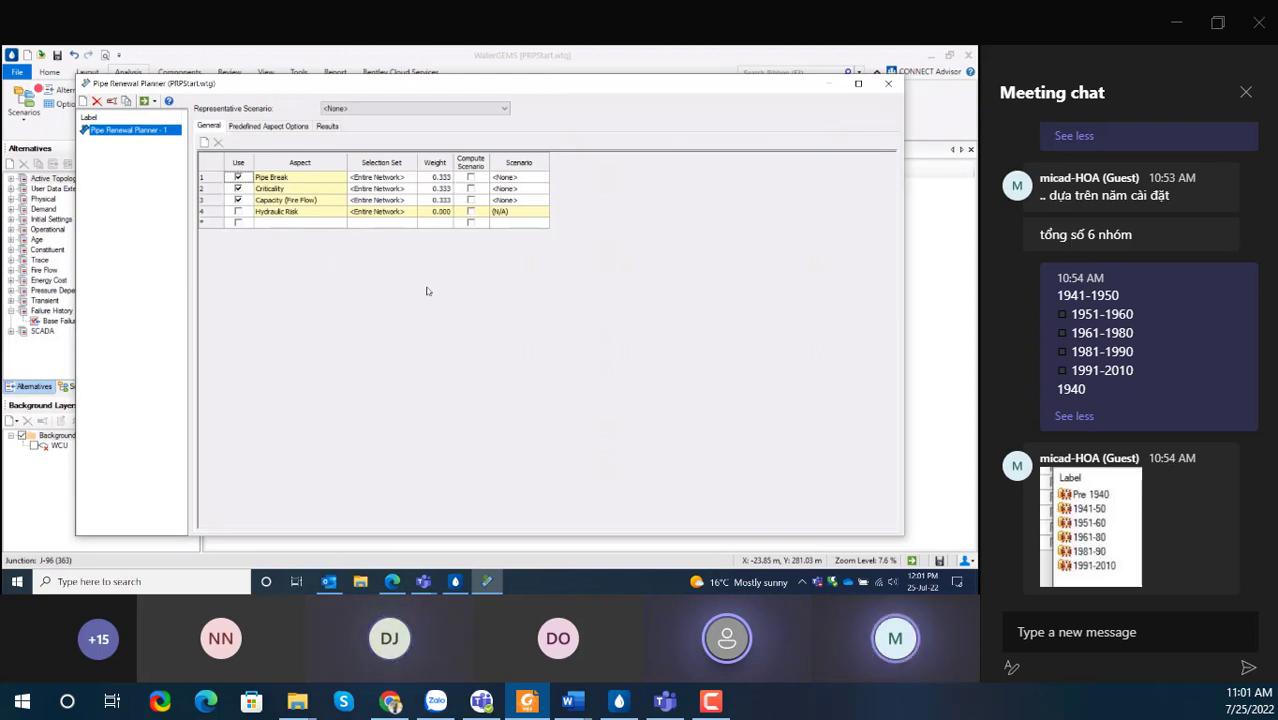
{"action": "left_click", "coordinate": [371, 110]}
{"action": "left_click", "coordinate": [343, 131]}
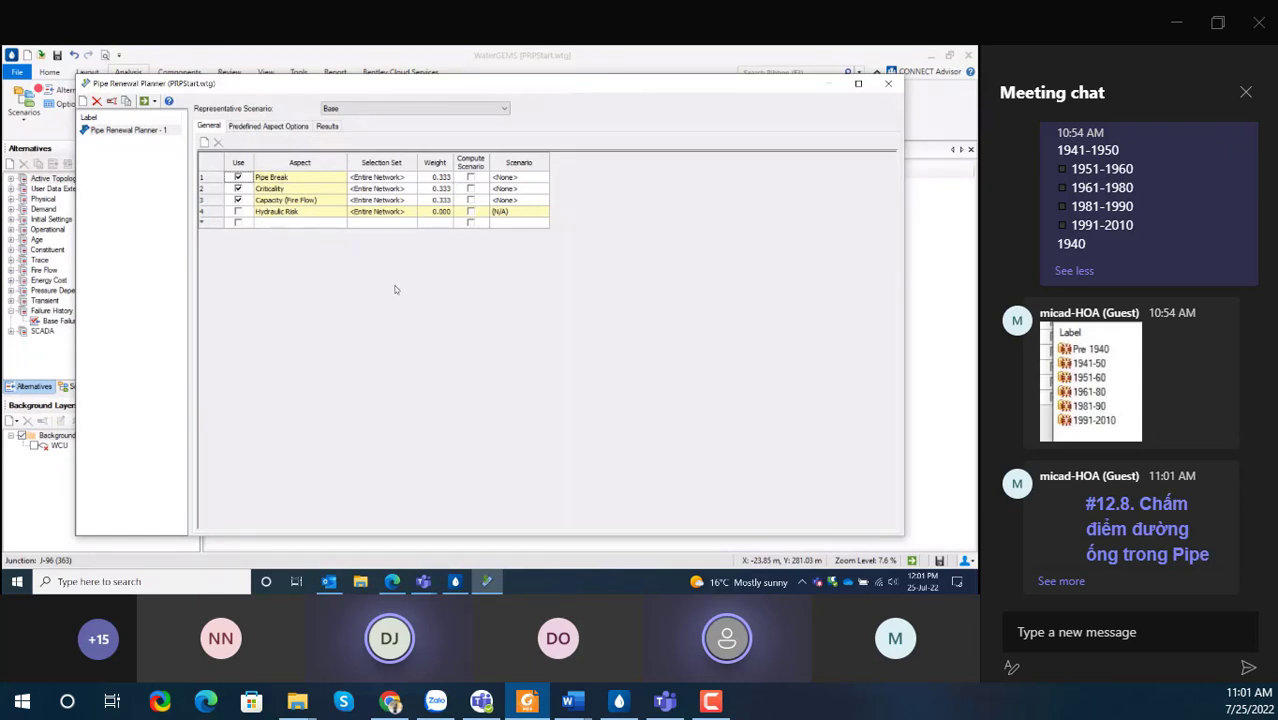
- Assign the Base scenario to the Pipe Break and Criticality aspects and the Fire Flow scenario to the Capacity (Fire Flow) aspect
{"action": "left_click", "coordinate": [238, 200]}
{"action": "left_click", "coordinate": [531, 178]}
{"action": "left_click", "coordinate": [542, 178]}
{"action": "left_click", "coordinate": [512, 196]}
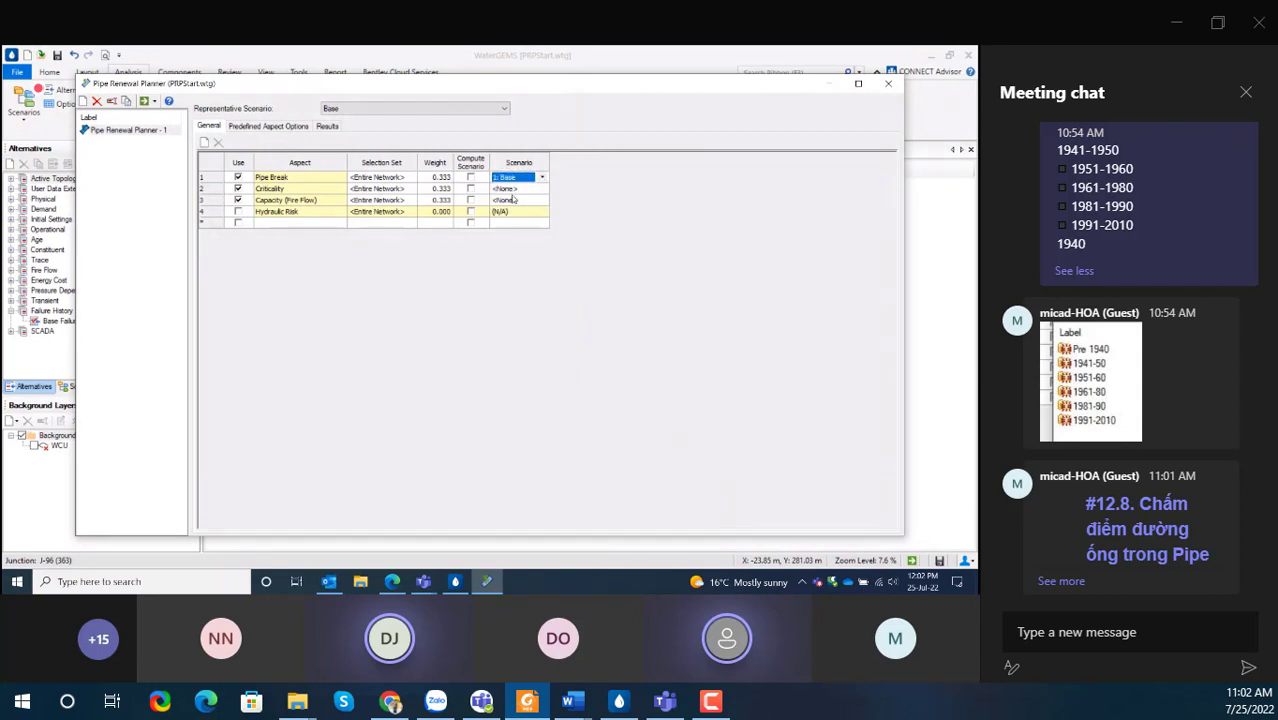
{"action": "left_click", "coordinate": [536, 190]}
{"action": "left_click", "coordinate": [541, 189]}
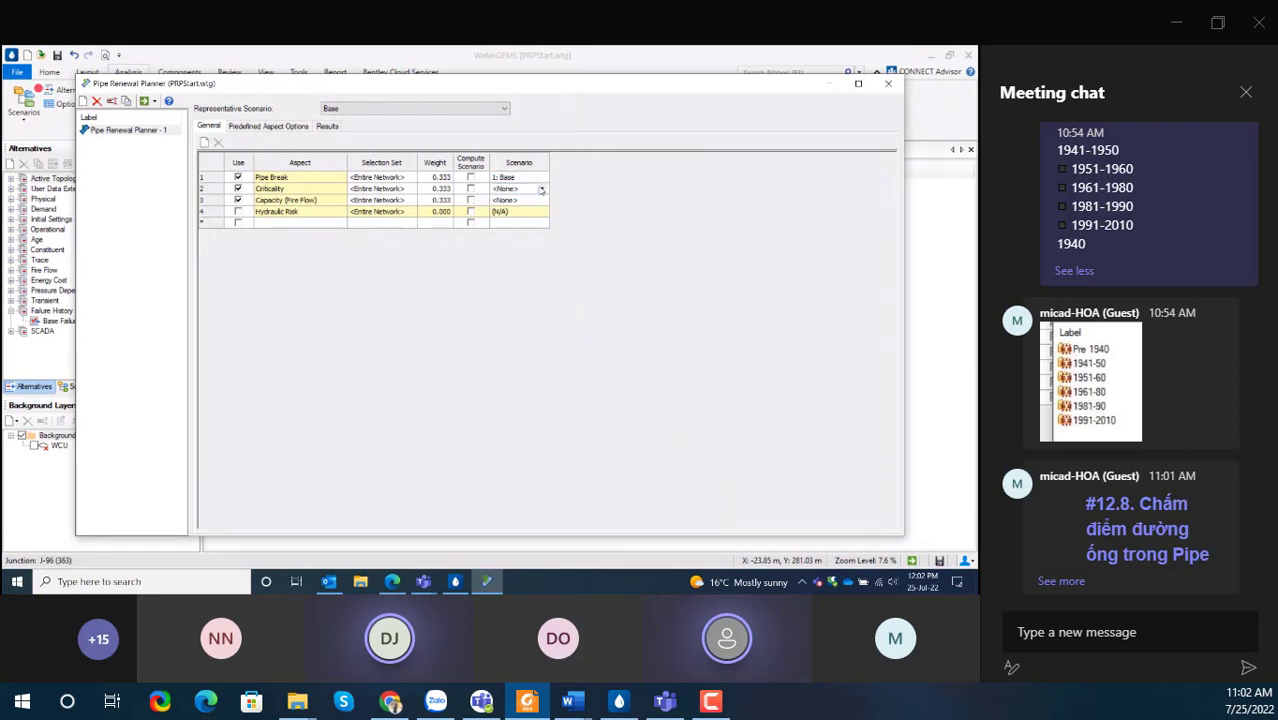
{"action": "left_click", "coordinate": [510, 208]}
{"action": "left_click", "coordinate": [536, 200]}
{"action": "left_click", "coordinate": [541, 200]}
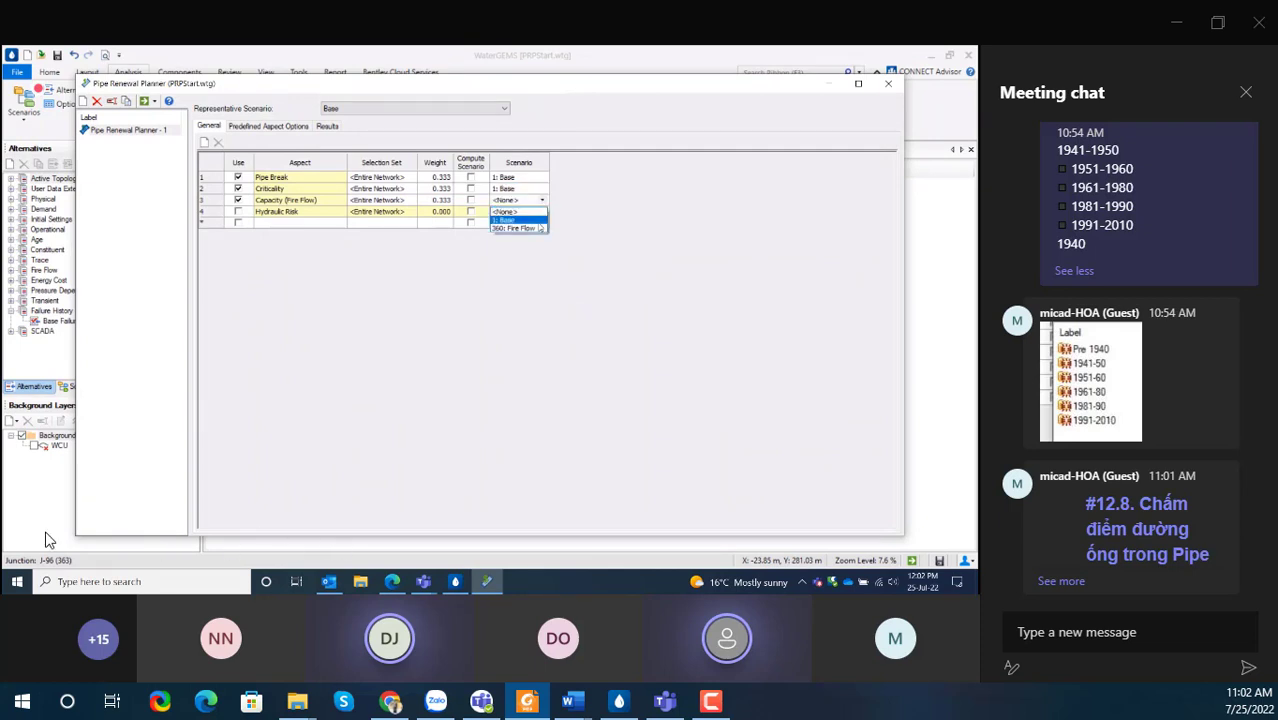
{"action": "left_click", "coordinate": [538, 228]}
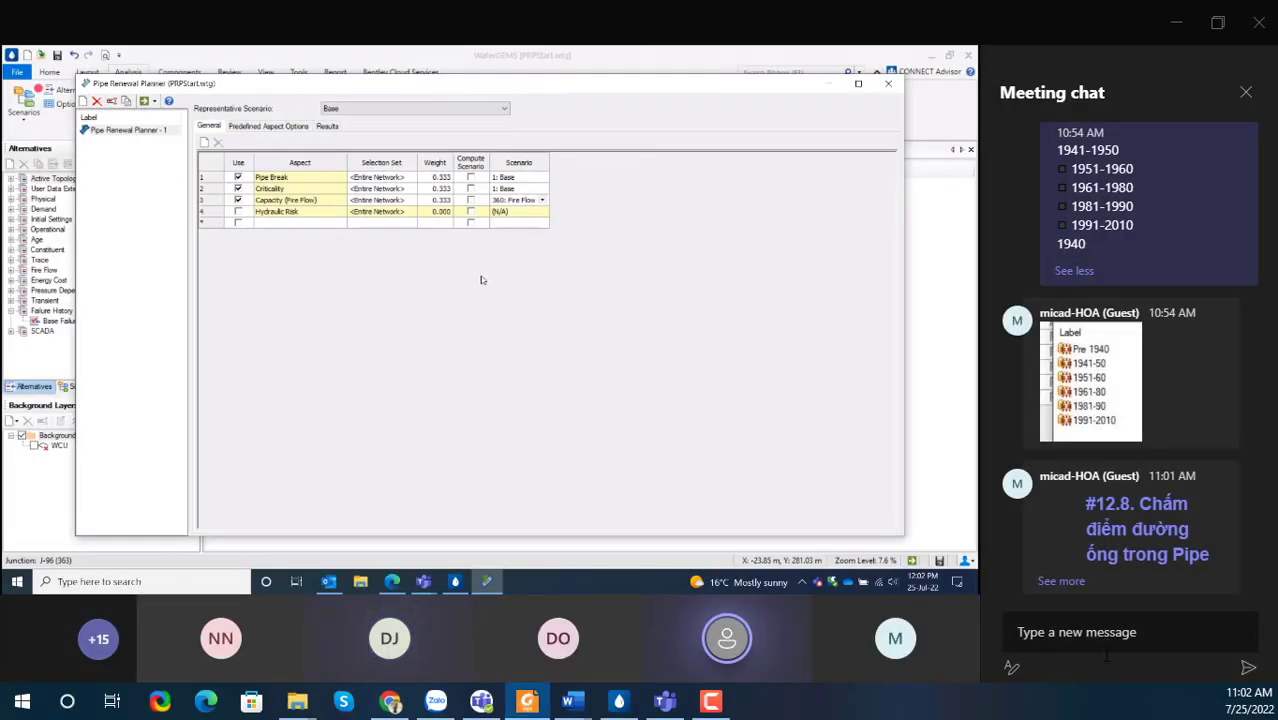
- Paste the screenshot of the planner's aspect settings into the Teams meeting chat and send it
{"action": "left_click", "coordinate": [1103, 643]}
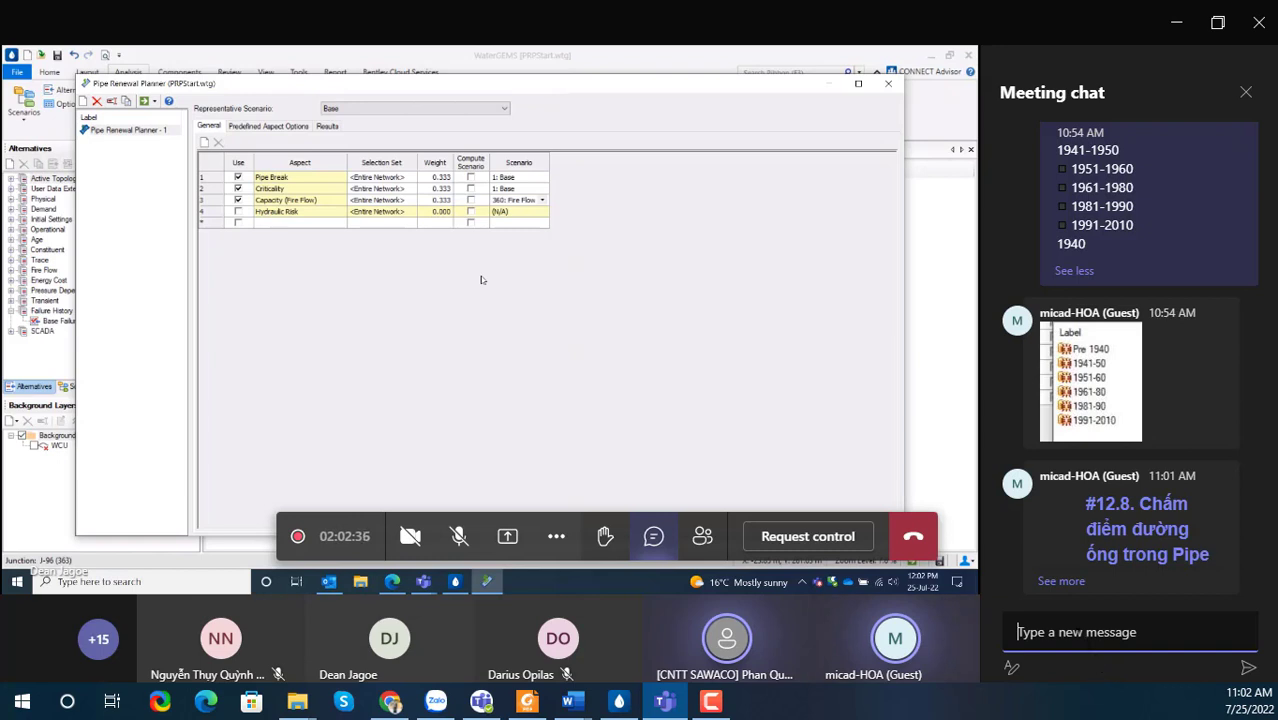
{"action": "key", "text": "ctrl+v"}
{"action": "key", "text": "Return"}
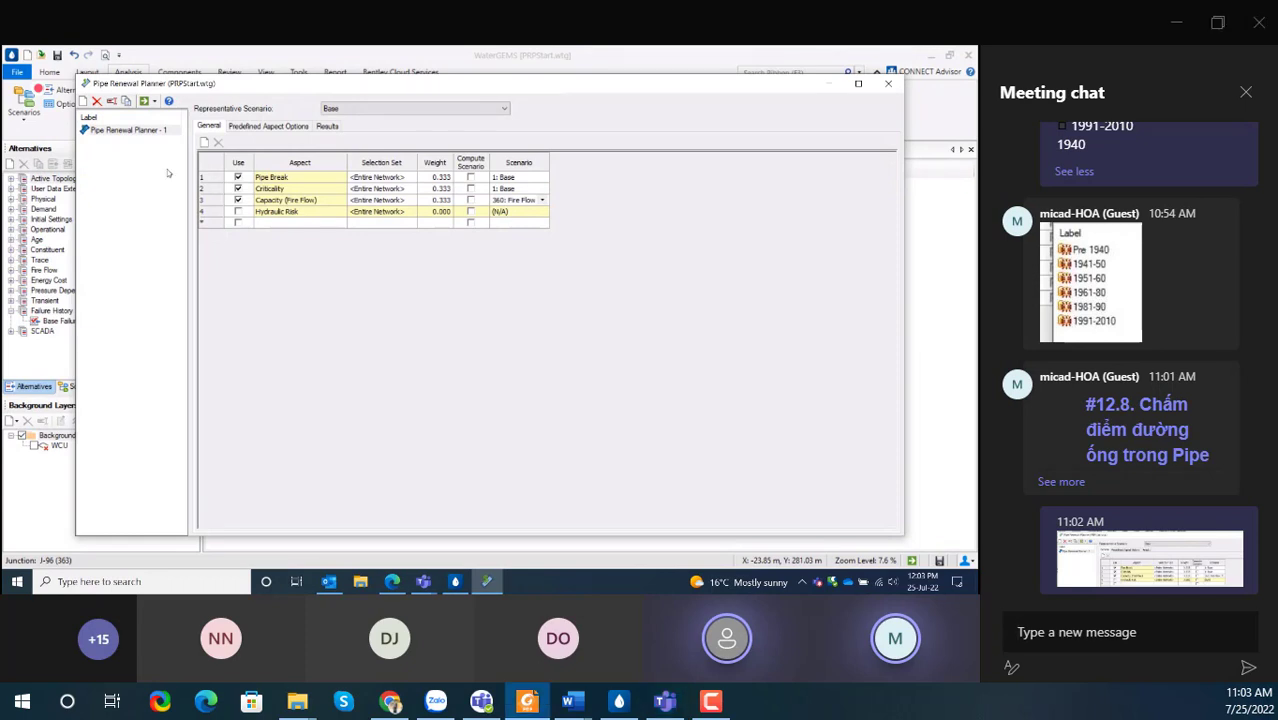
- Compute the pipe renewal run and sort the results by Pipe Score in descending order
{"action": "left_click", "coordinate": [145, 102]}
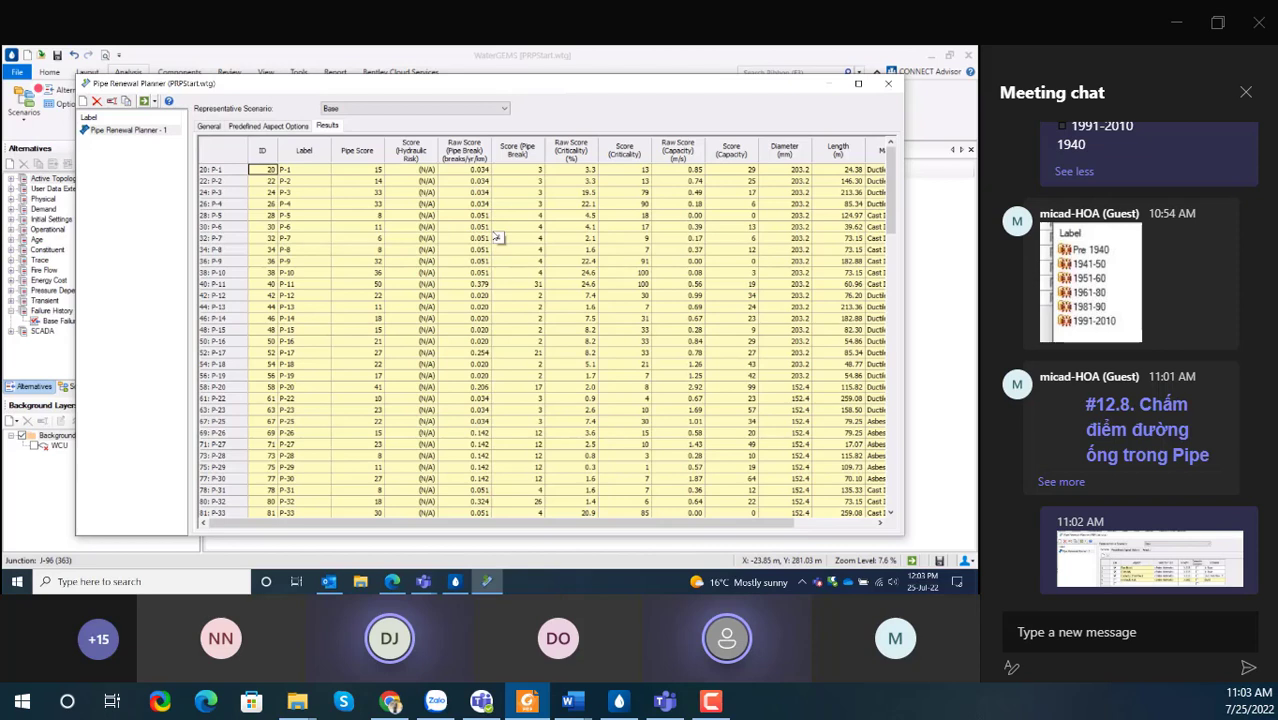
{"action": "right_click", "coordinate": [362, 149]}
{"action": "mouse_move", "coordinate": [400, 174]}
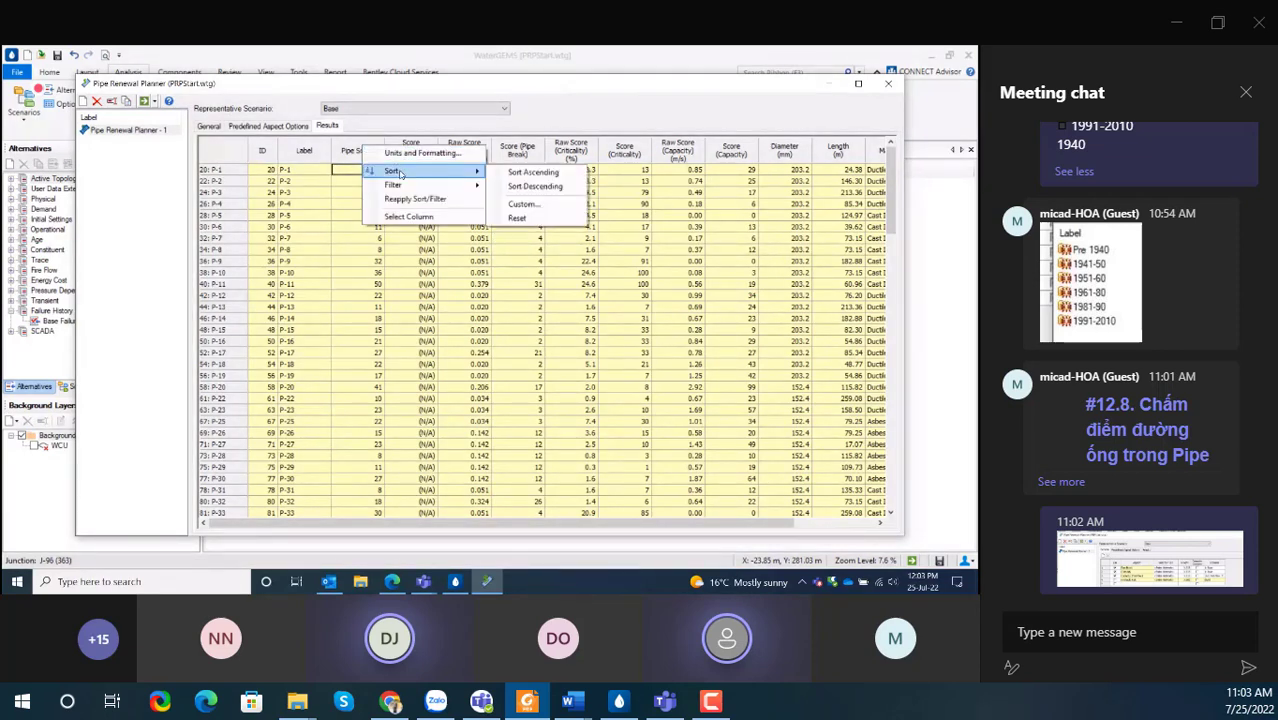
{"action": "left_click", "coordinate": [536, 186]}
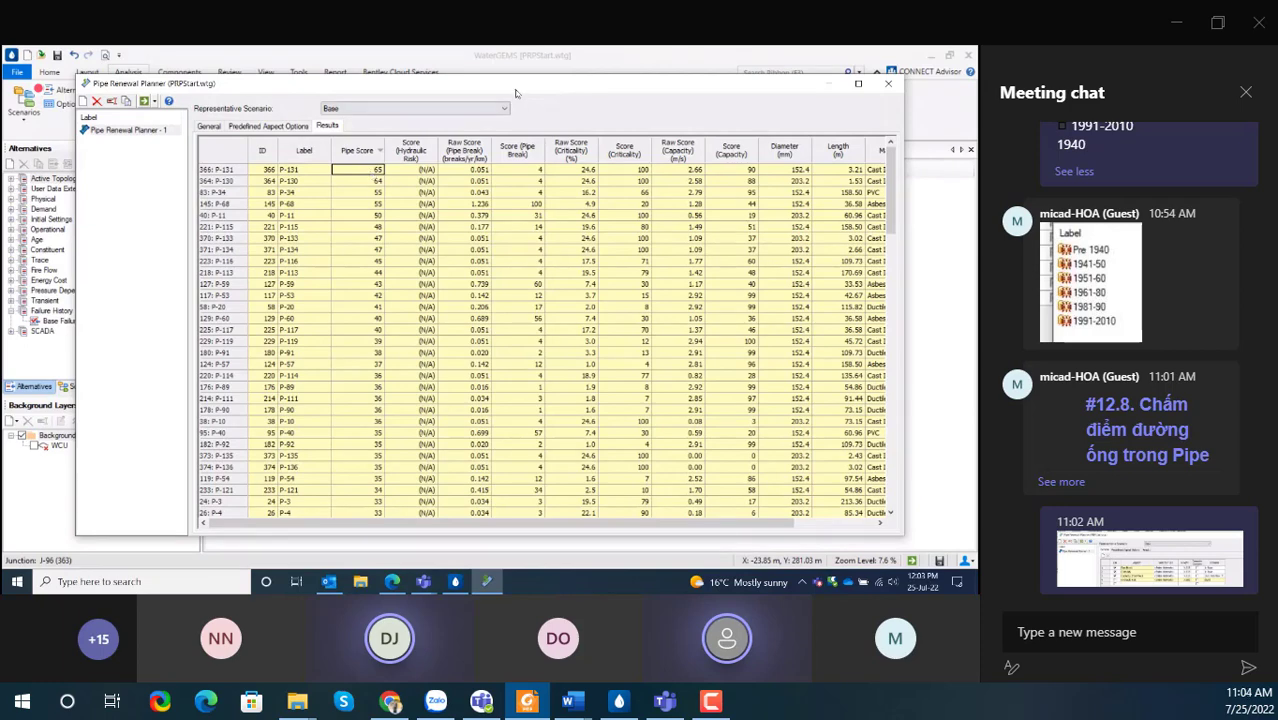
- Examine the score, material and installation year columns of pipe P-131 in the widened results window, and close Pipe Renewal Planner
{"action": "left_click_drag", "start_coordinate": [516, 92], "coordinate": [464, 83]}
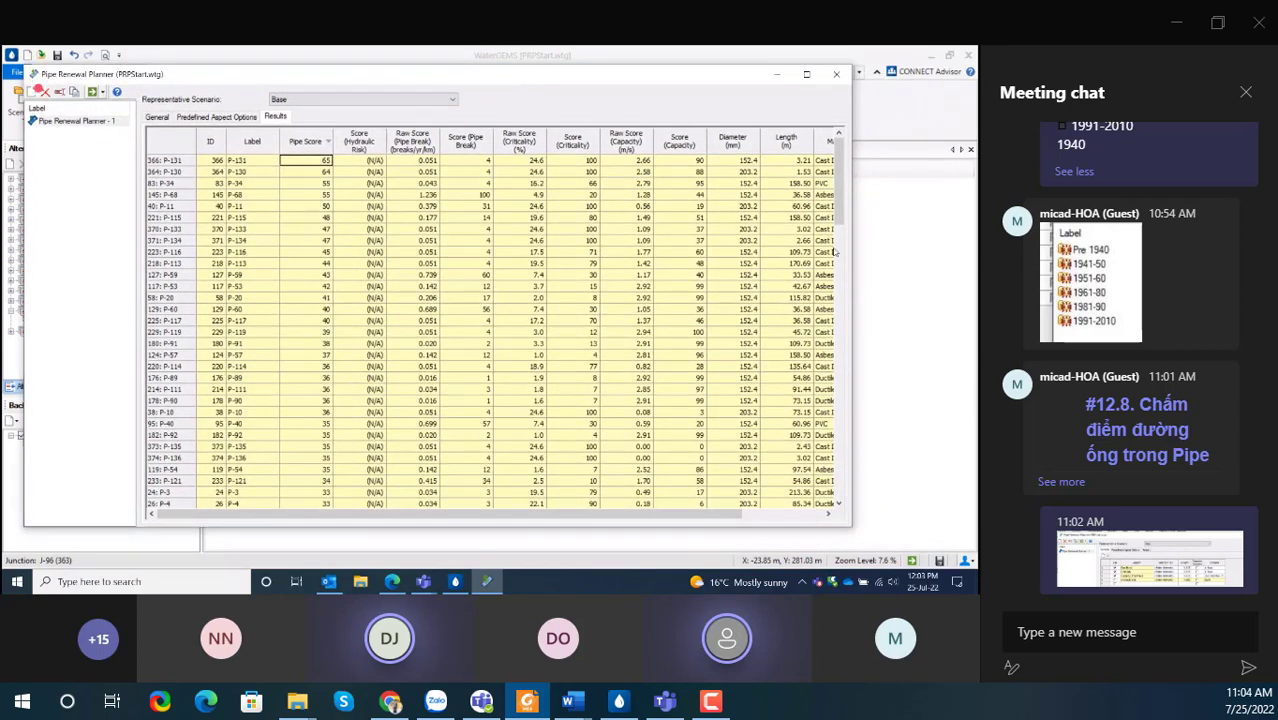
{"action": "left_click_drag", "start_coordinate": [850, 260], "coordinate": [958, 260]}
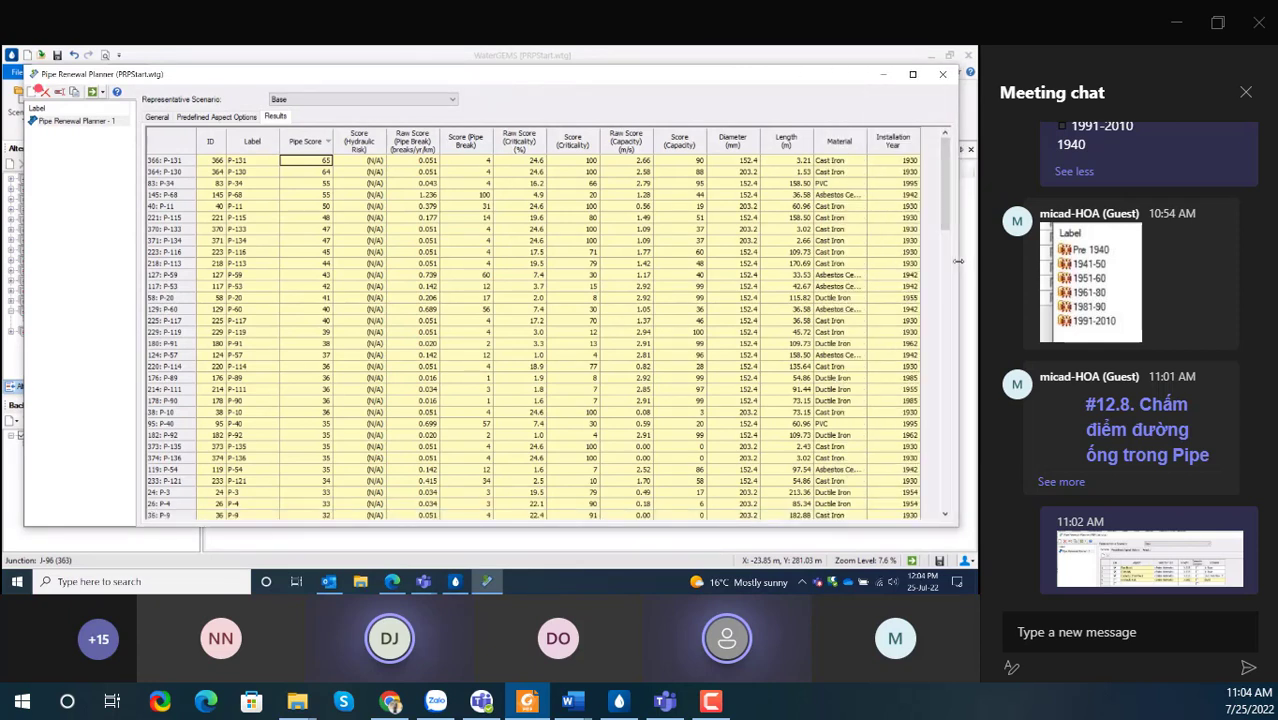
{"action": "left_click", "coordinate": [213, 161]}
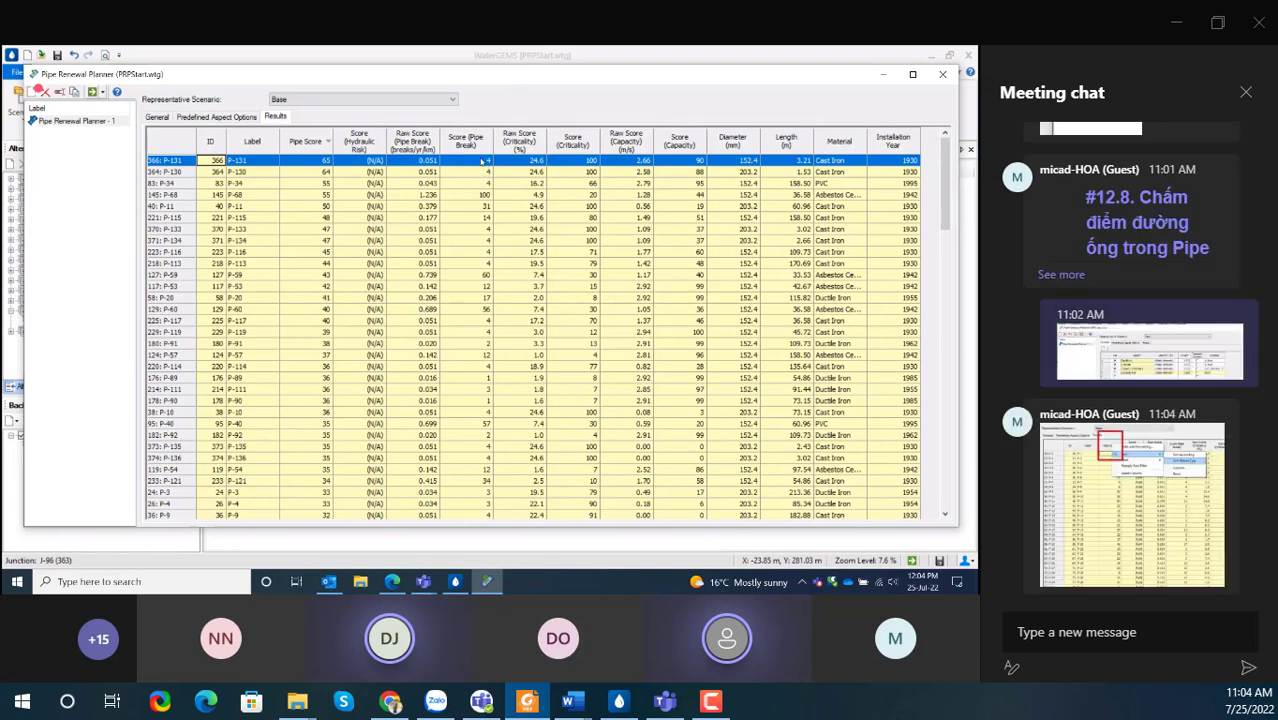
{"action": "left_click", "coordinate": [485, 161]}
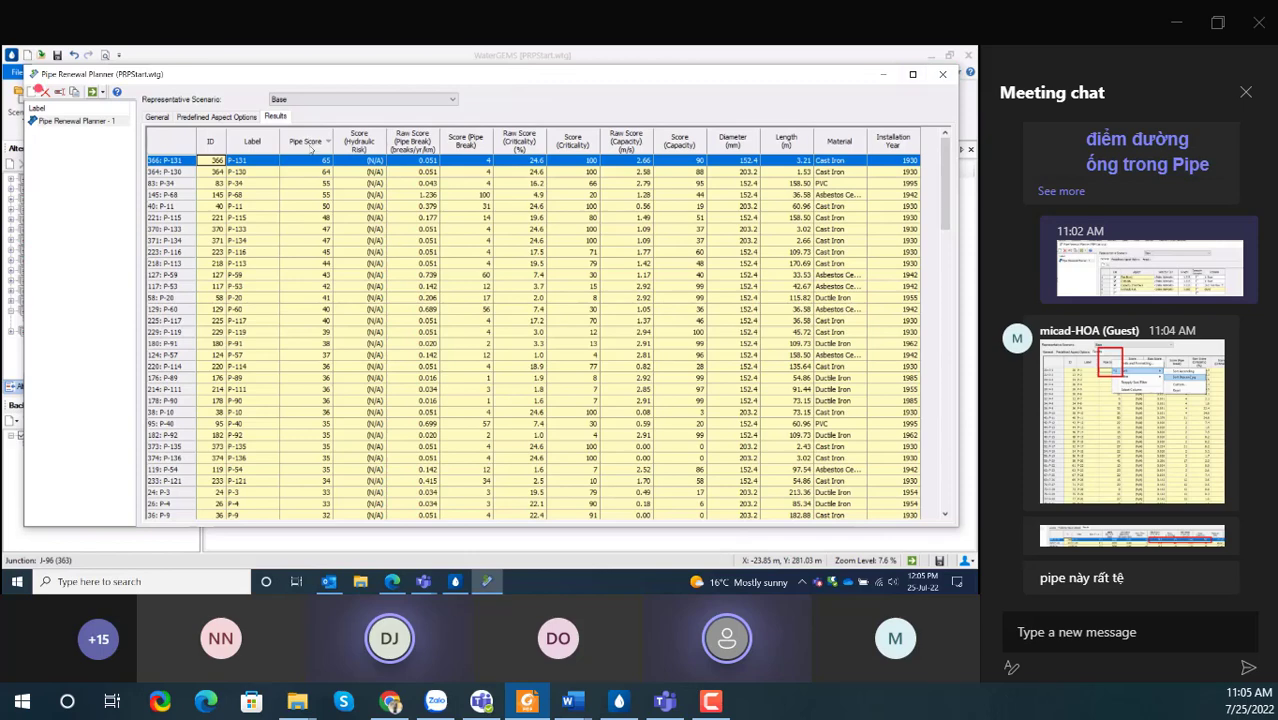
{"action": "left_click", "coordinate": [943, 76]}
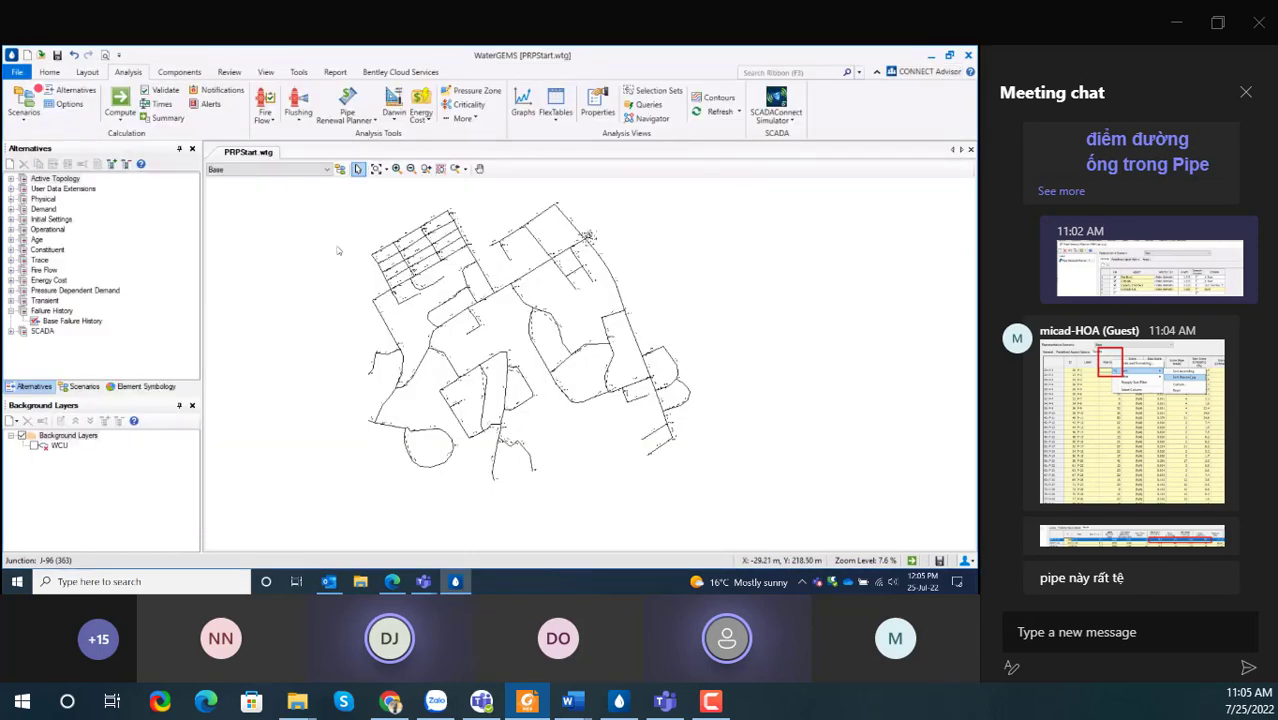
- Turn on the Pipe Score color coding for pipes in Element Symbology
{"action": "left_click", "coordinate": [146, 387]}
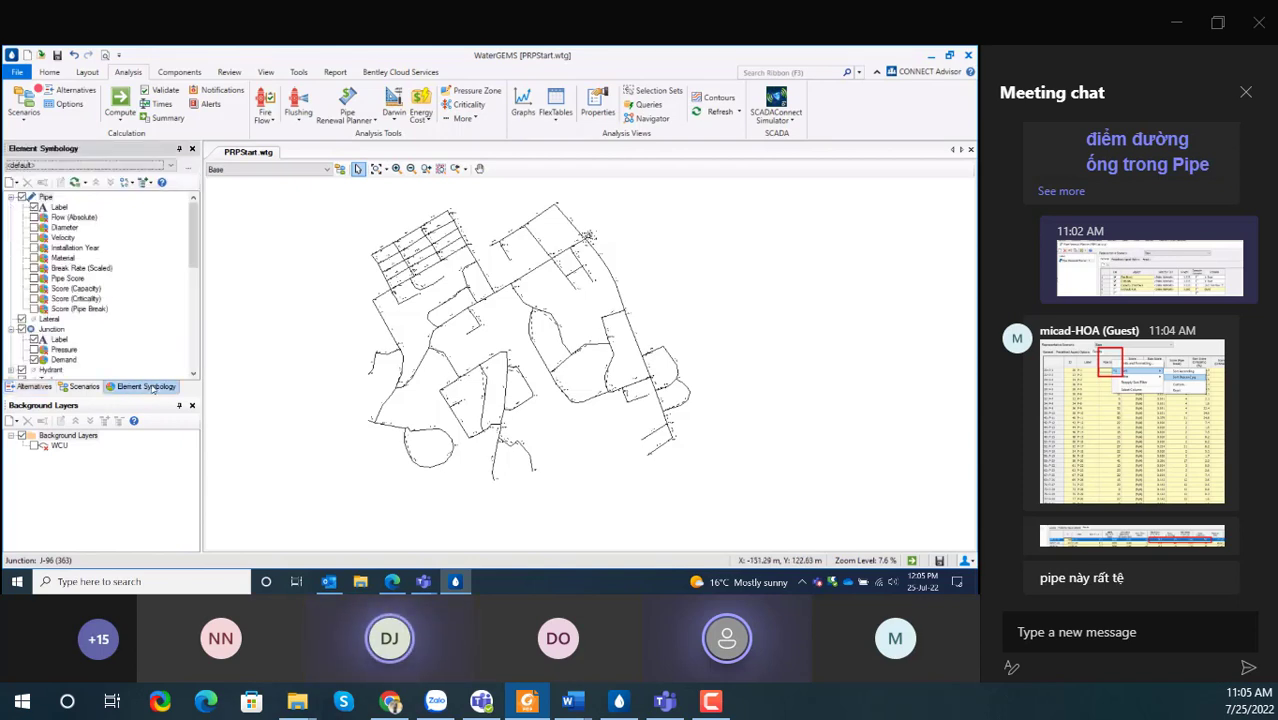
{"action": "left_click", "coordinate": [70, 278]}
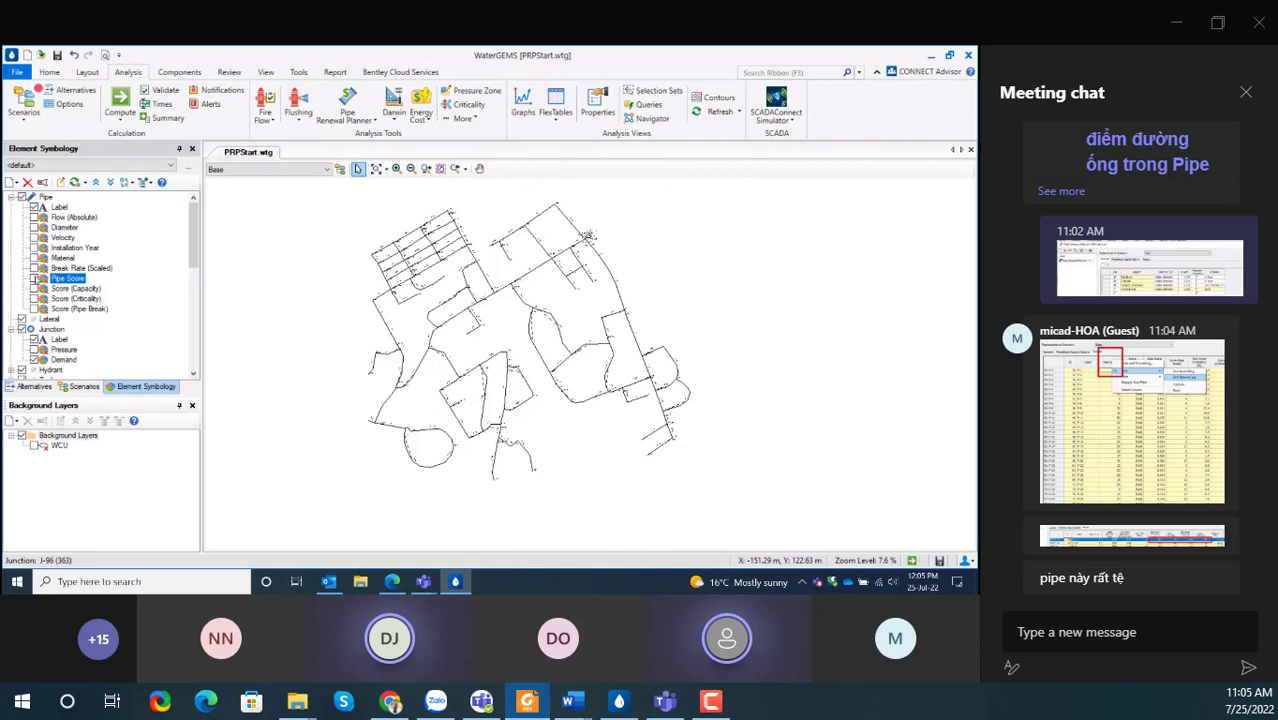
{"action": "left_click", "coordinate": [35, 279]}
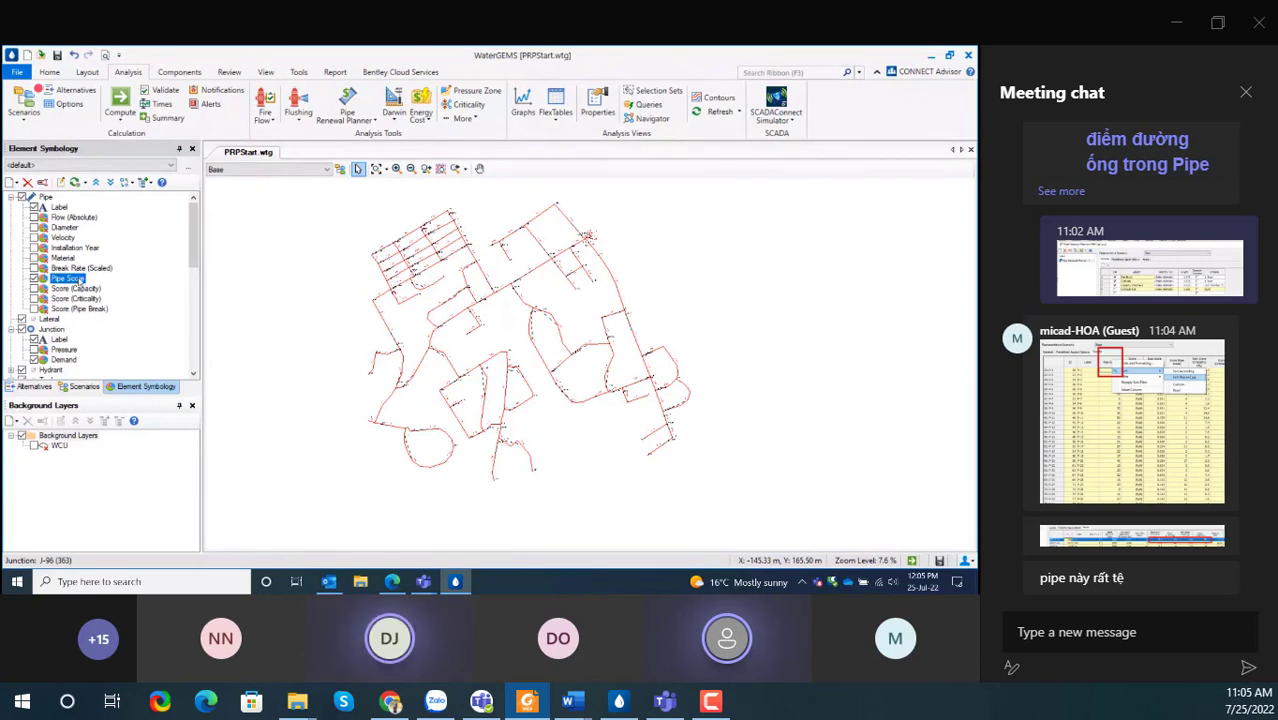
- Calculate the value range of the Pipe Score color coding, initialize its color and size map, and apply it to the drawing
{"action": "double_click", "coordinate": [68, 278]}
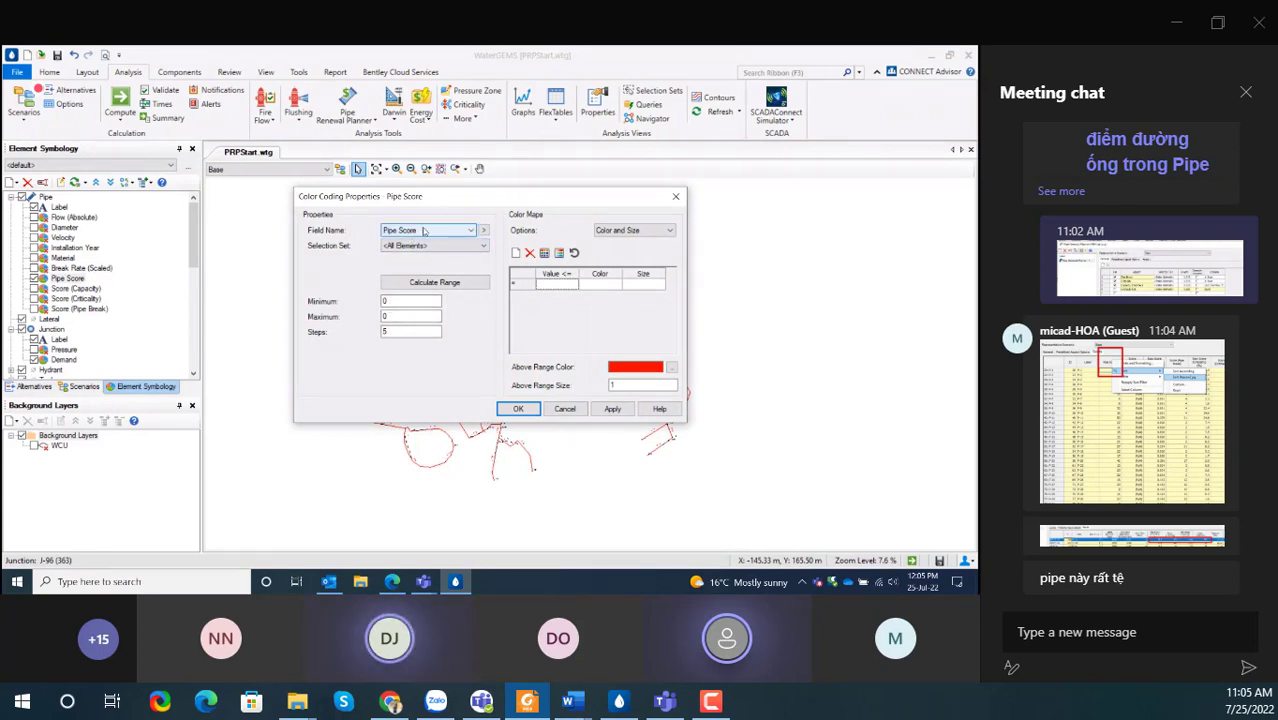
{"action": "left_click", "coordinate": [426, 283]}
{"action": "left_click", "coordinate": [425, 300]}
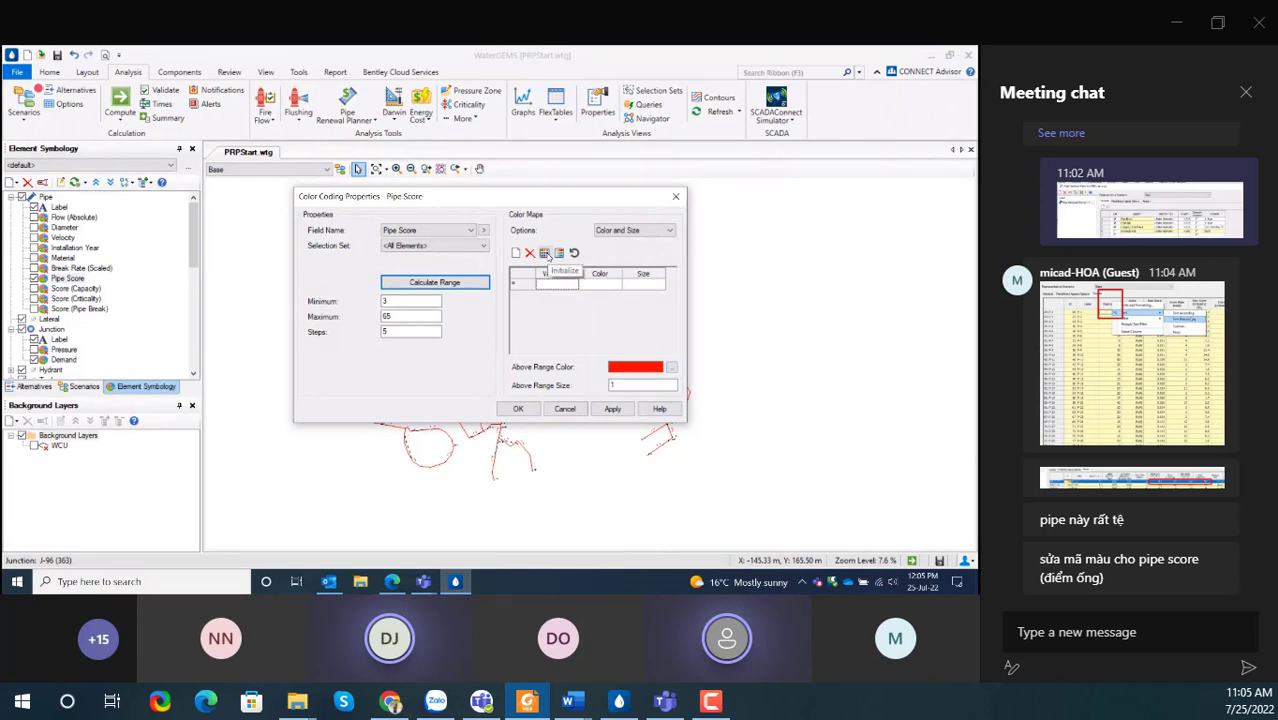
{"action": "left_click", "coordinate": [546, 253]}
{"action": "left_click", "coordinate": [612, 409]}
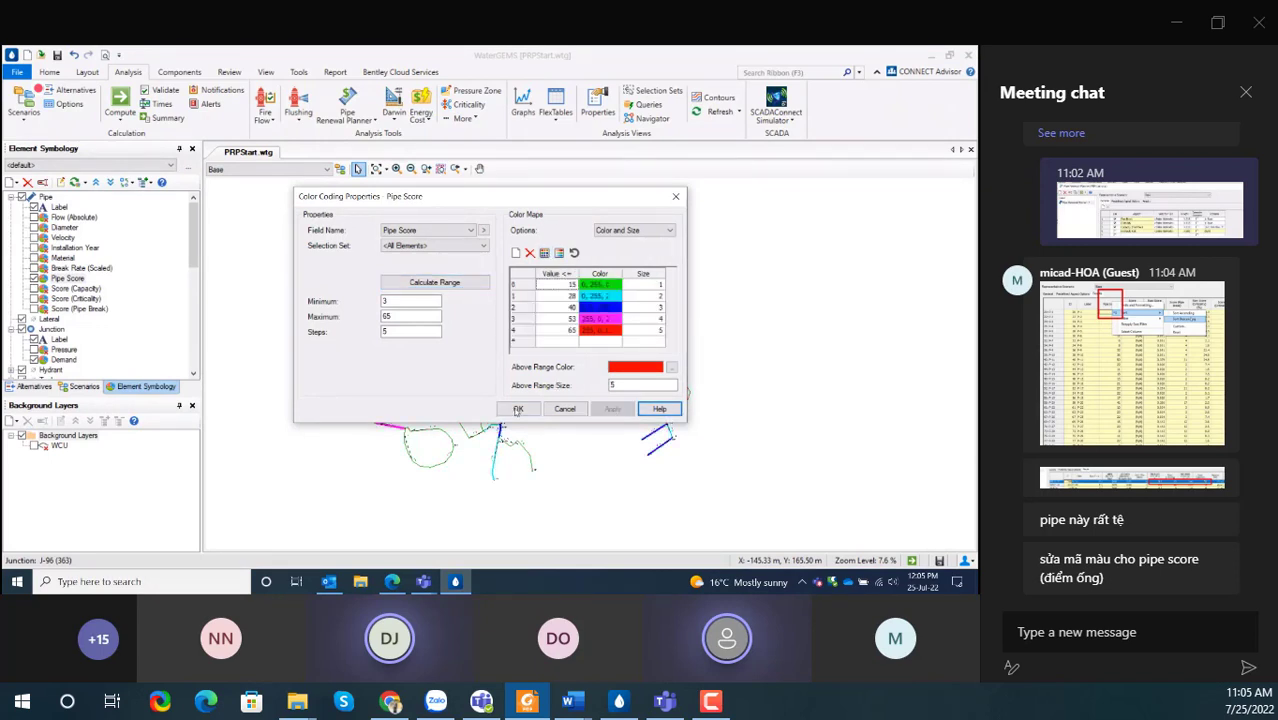
{"action": "left_click", "coordinate": [518, 409]}
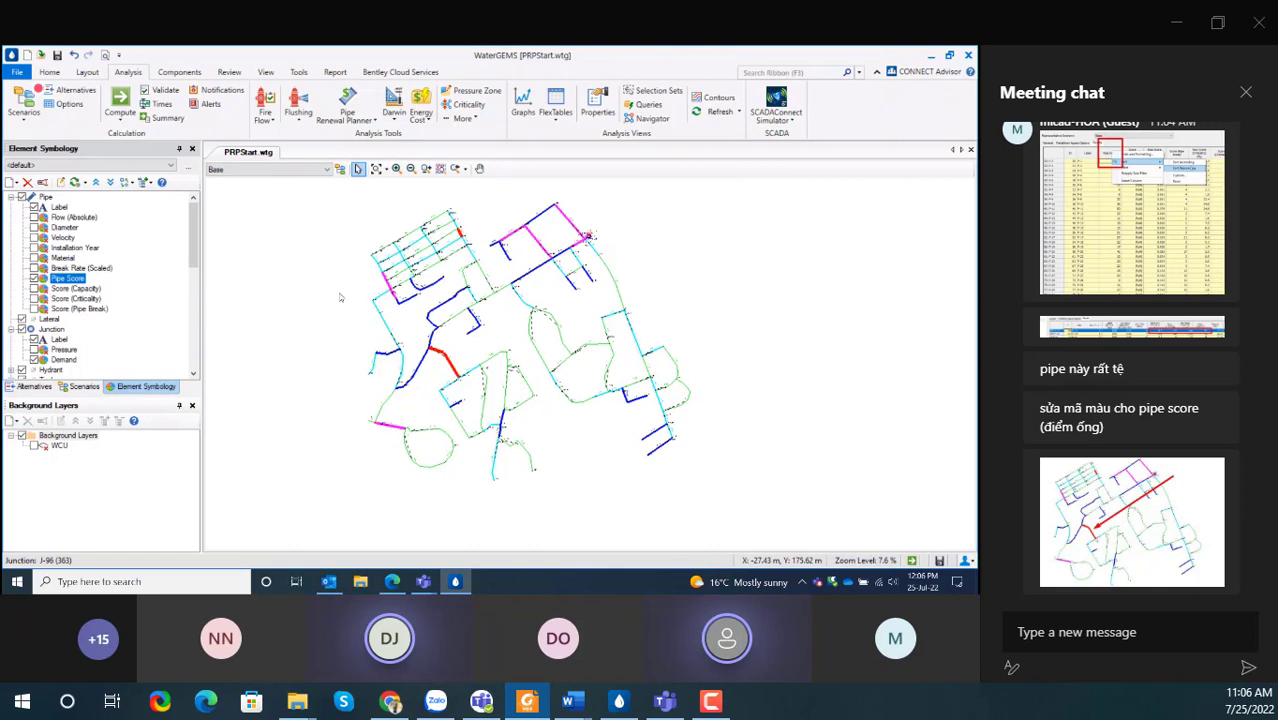
- Create a child scenario under Base and name it Score by Type
{"action": "left_click", "coordinate": [84, 386]}
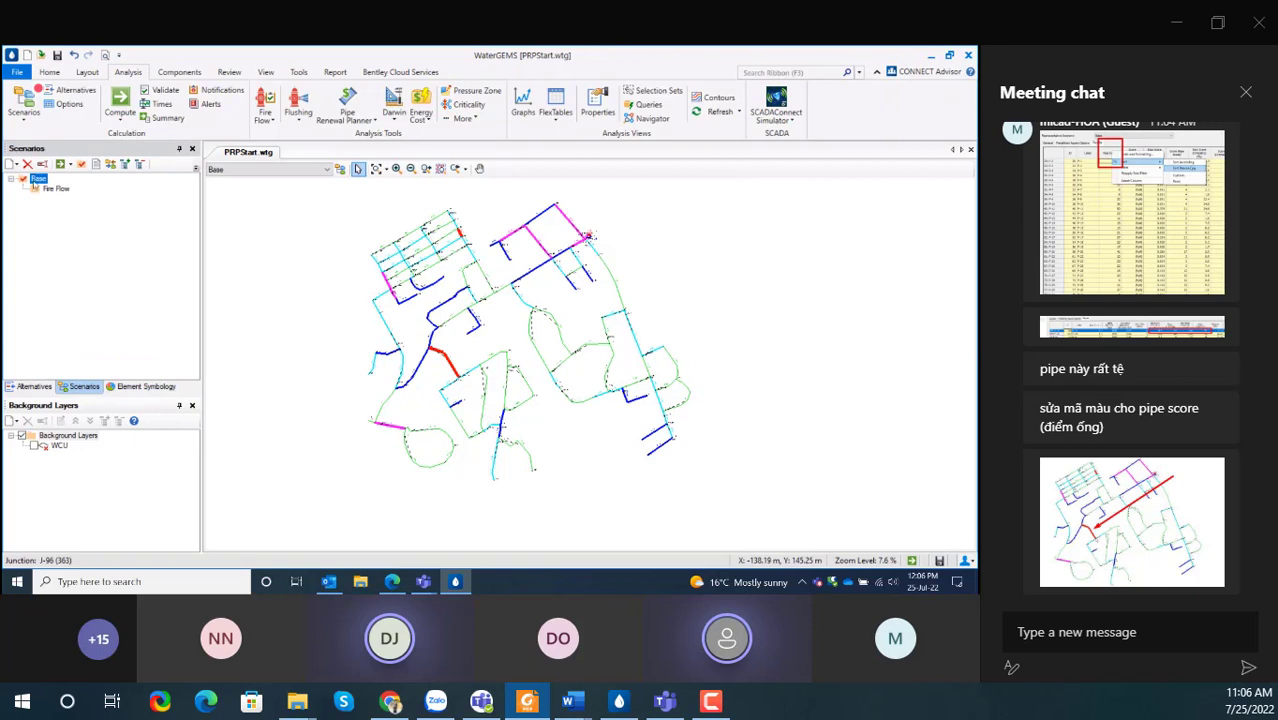
{"action": "right_click", "coordinate": [38, 179]}
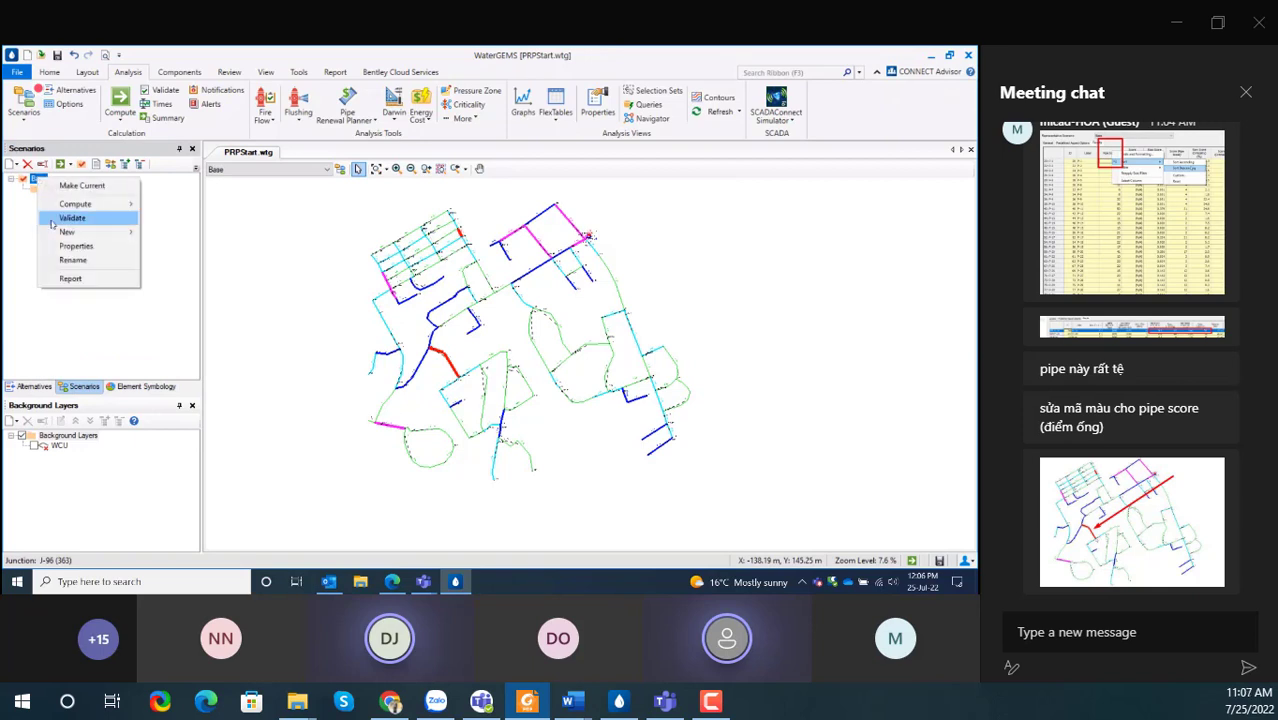
{"action": "mouse_move", "coordinate": [79, 232]}
{"action": "left_click", "coordinate": [165, 246]}
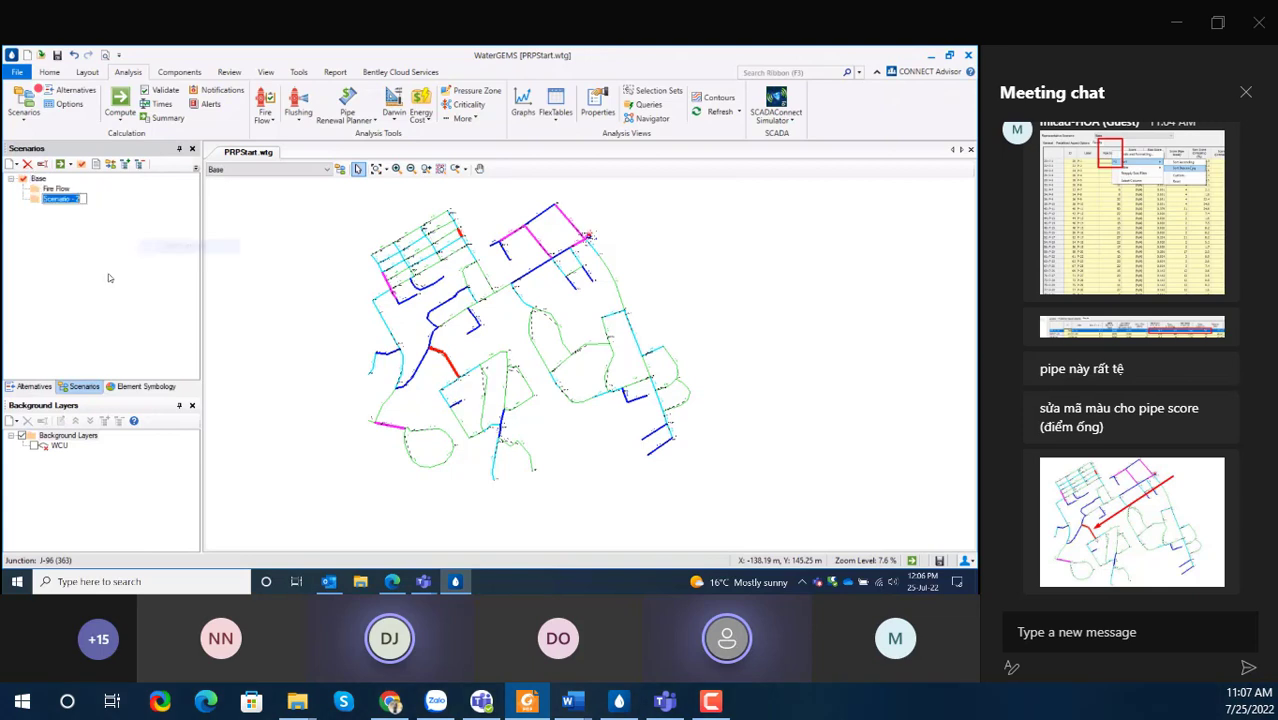
{"action": "type", "text": "Score"}
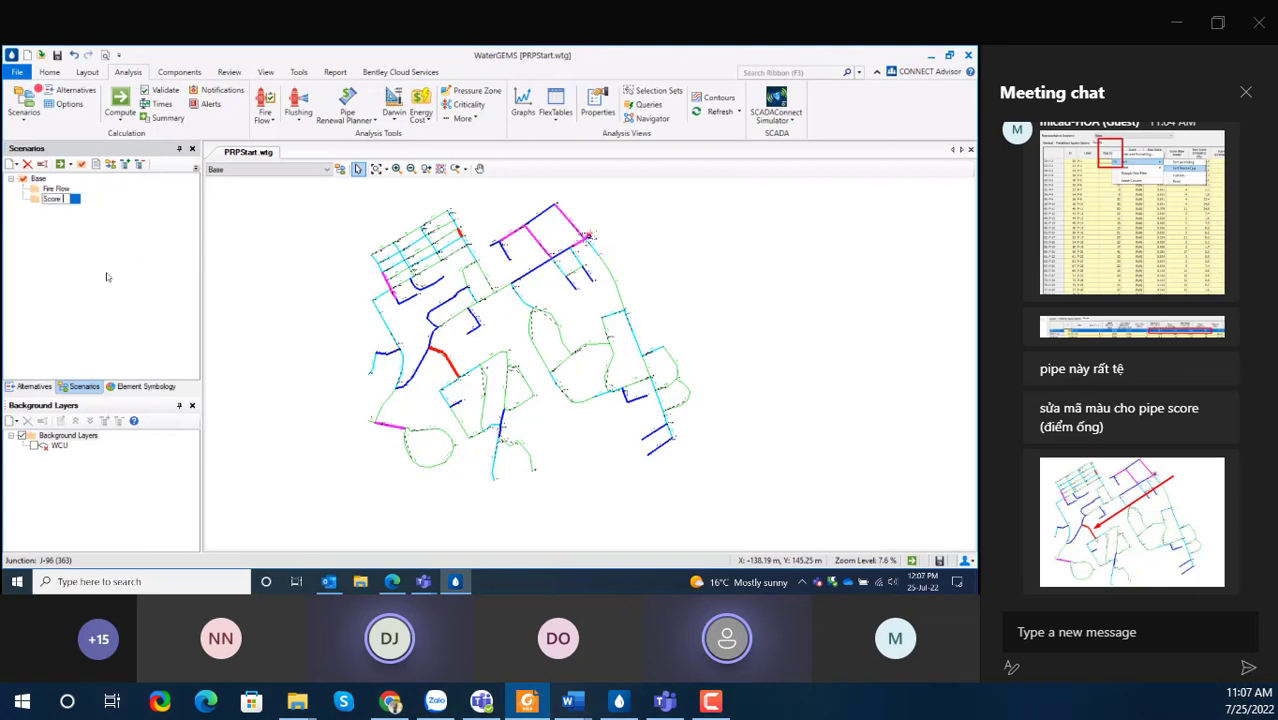
{"action": "type", "text": " by Type"}
{"action": "key", "text": "Return"}
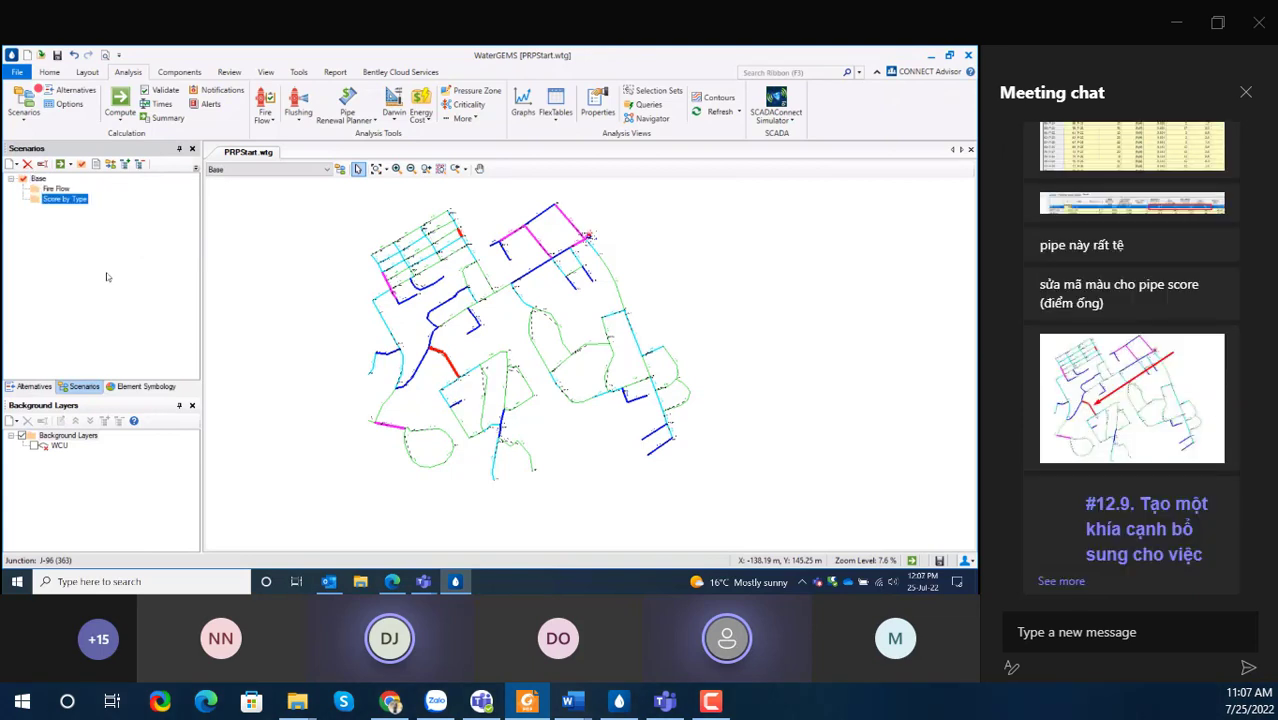